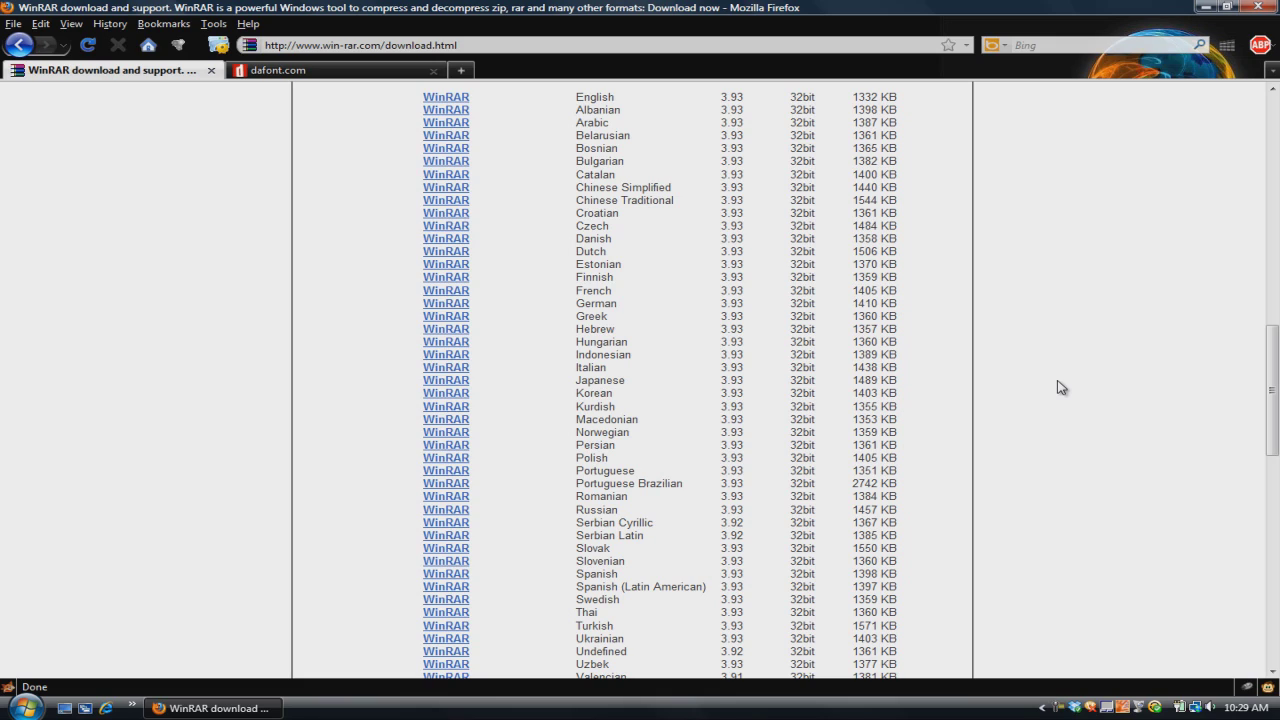
# Look over the WinRAR 32-bit and 64-bit download lists, then clear a stray text selection
pyautogui.scroll(5, 1017, 335)
pyautogui.scroll(6, 917, 346)
pyautogui.scroll(2, 942, 320)
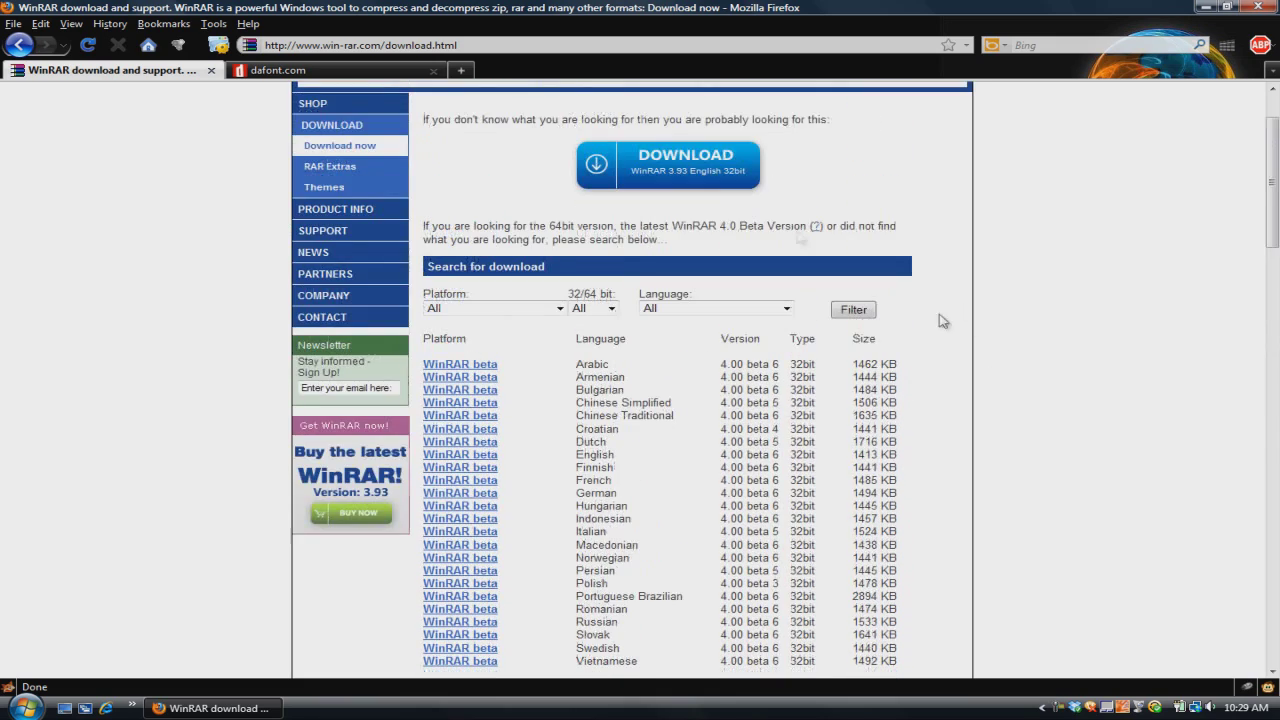
pyautogui.scroll(-7, 900, 430)
pyautogui.scroll(-6, 925, 388)
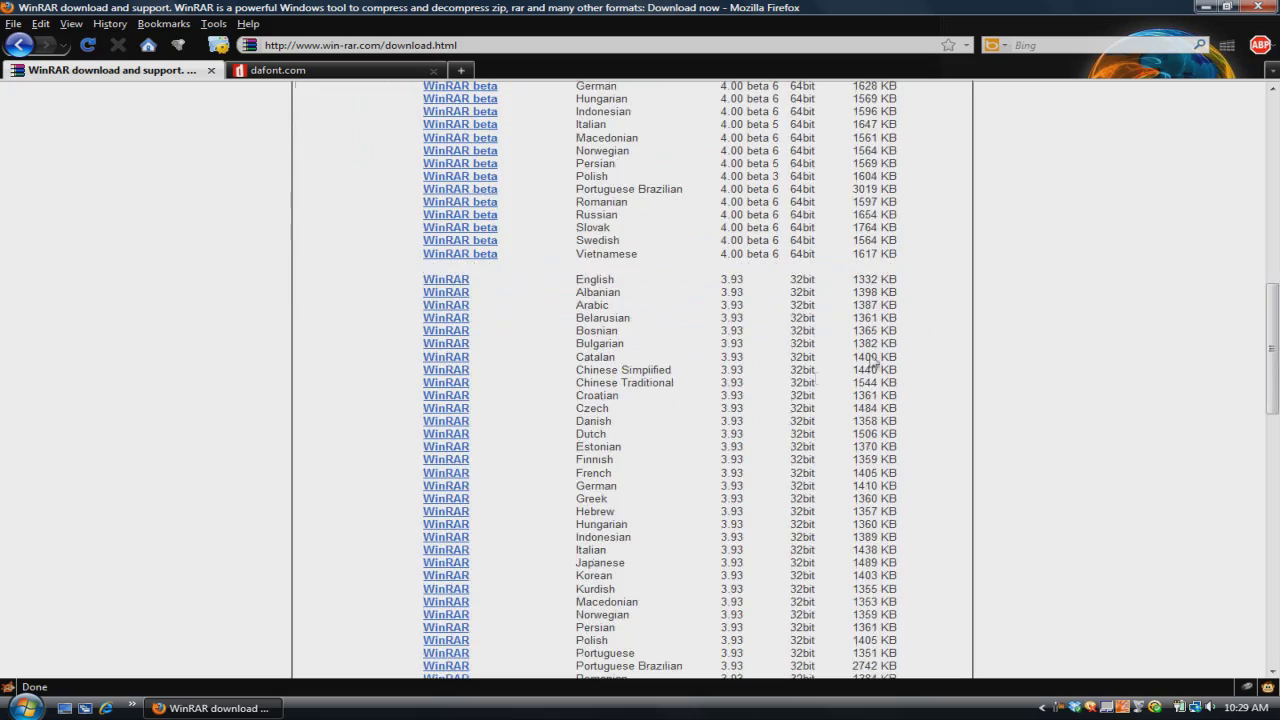
pyautogui.scroll(6, 910, 385)
pyautogui.scroll(6, 962, 395)
pyautogui.scroll(-7, 970, 387)
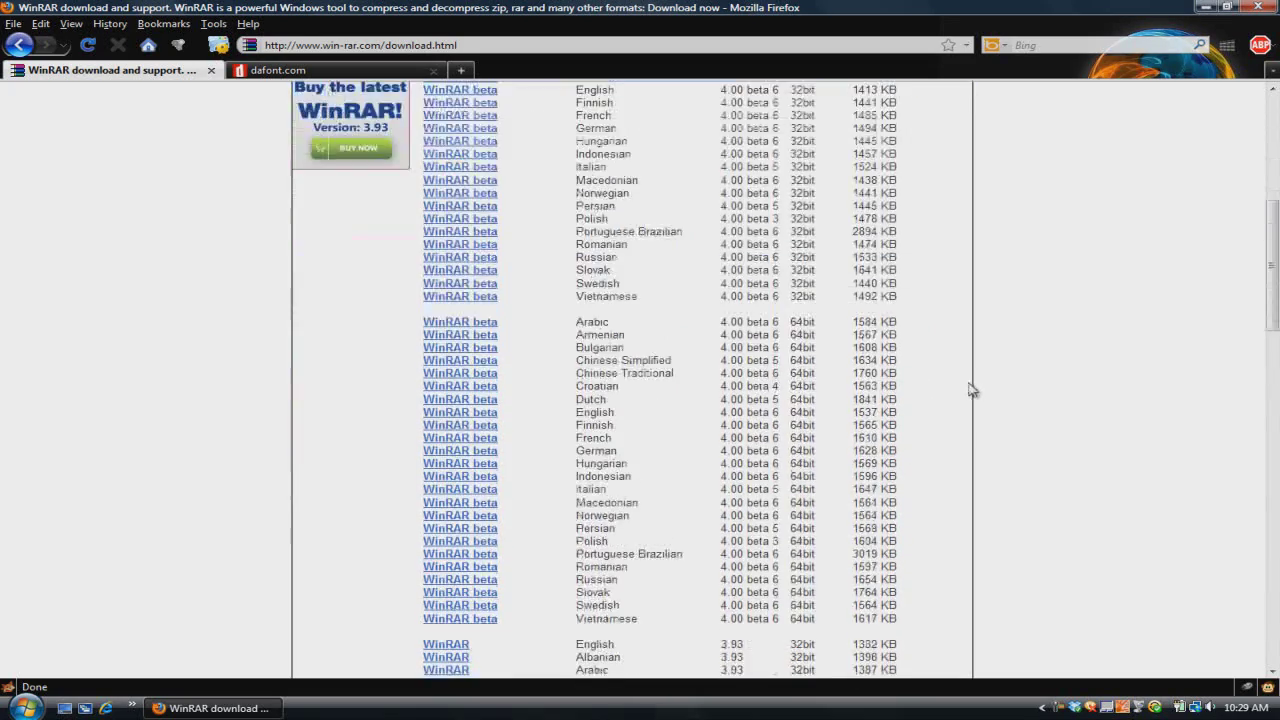
pyautogui.scroll(-6, 968, 386)
pyautogui.scroll(-6, 966, 384)
pyautogui.scroll(5, 580, 172)
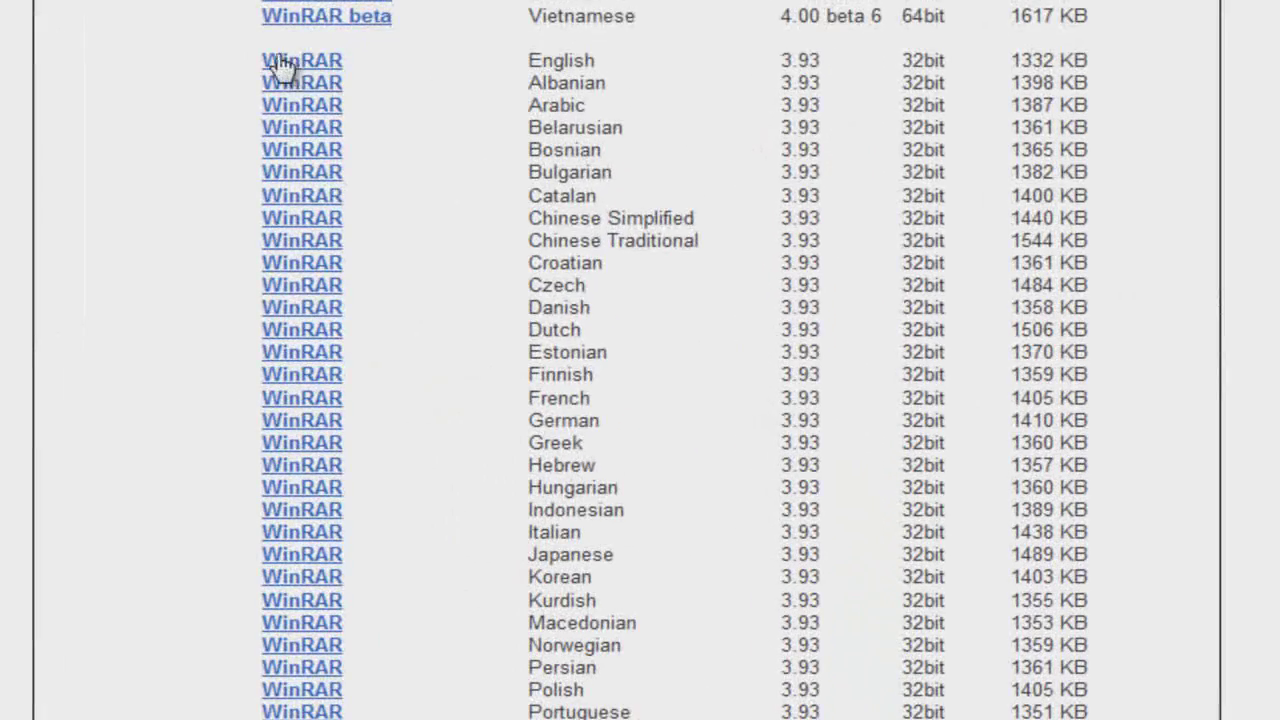
pyautogui.scroll(-5, 491, 71)
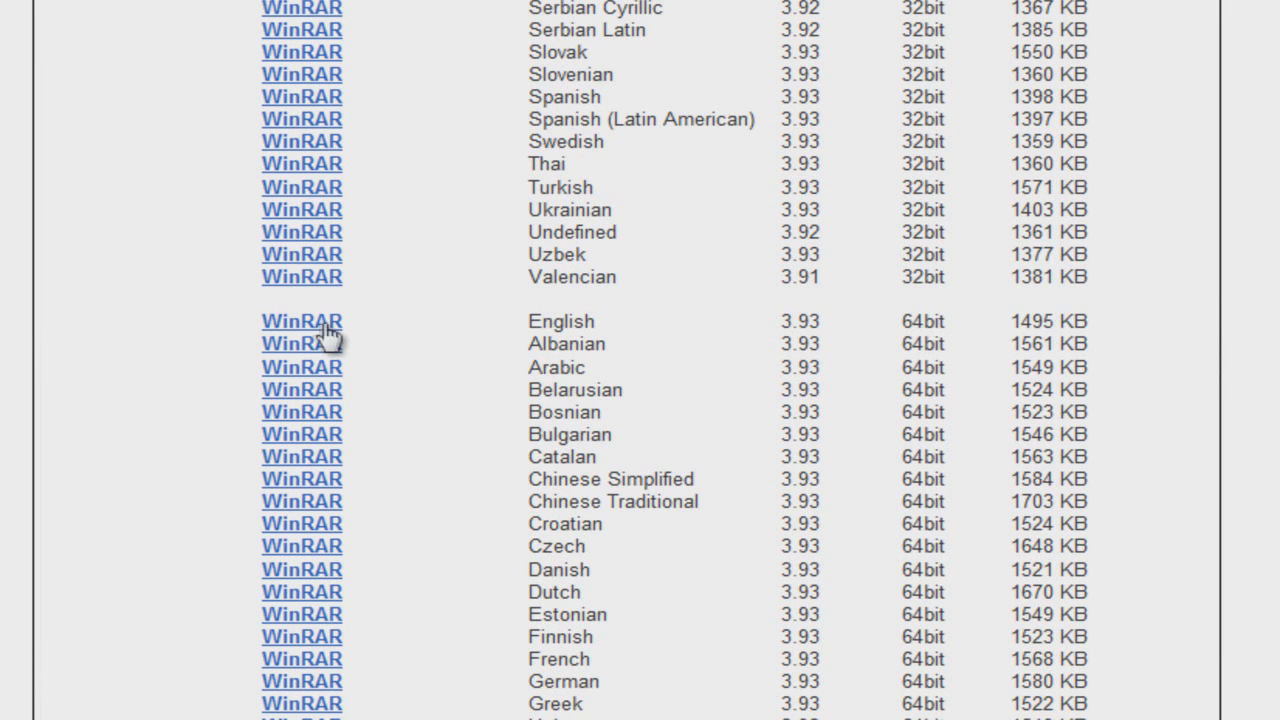
pyautogui.moveTo(530, 322); pyautogui.dragTo(571, 340)
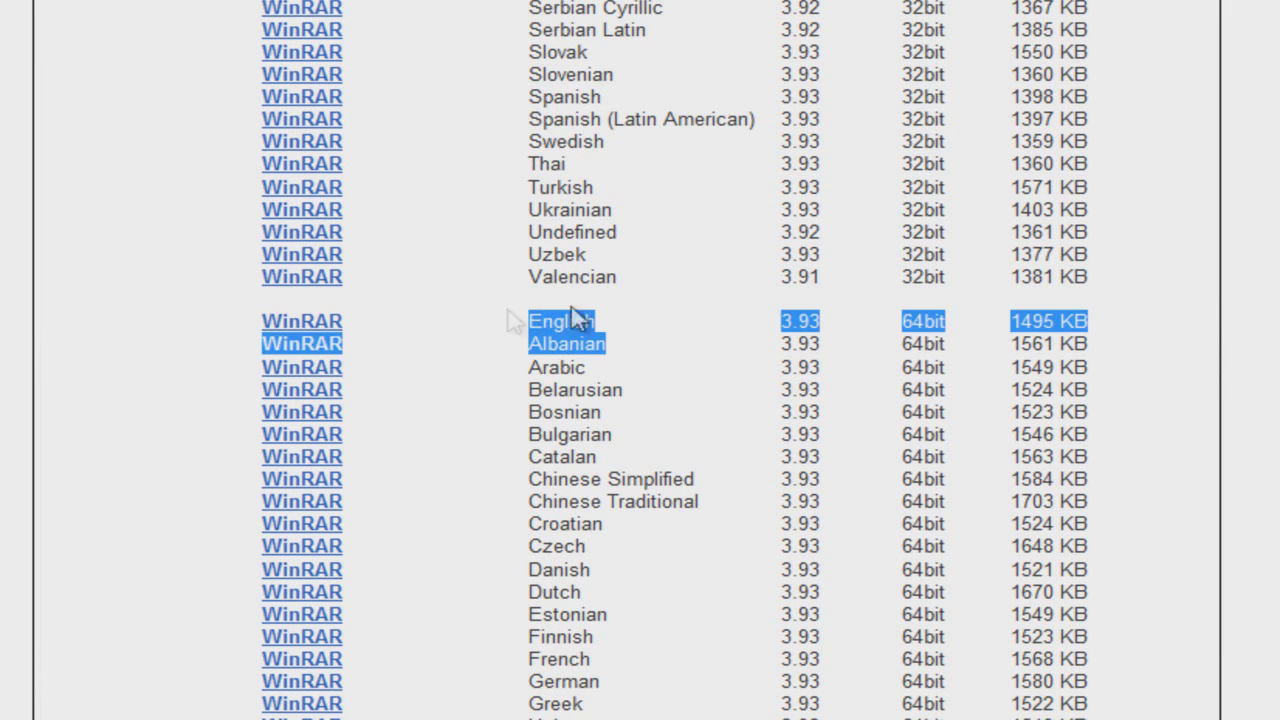
pyautogui.click(560, 328)
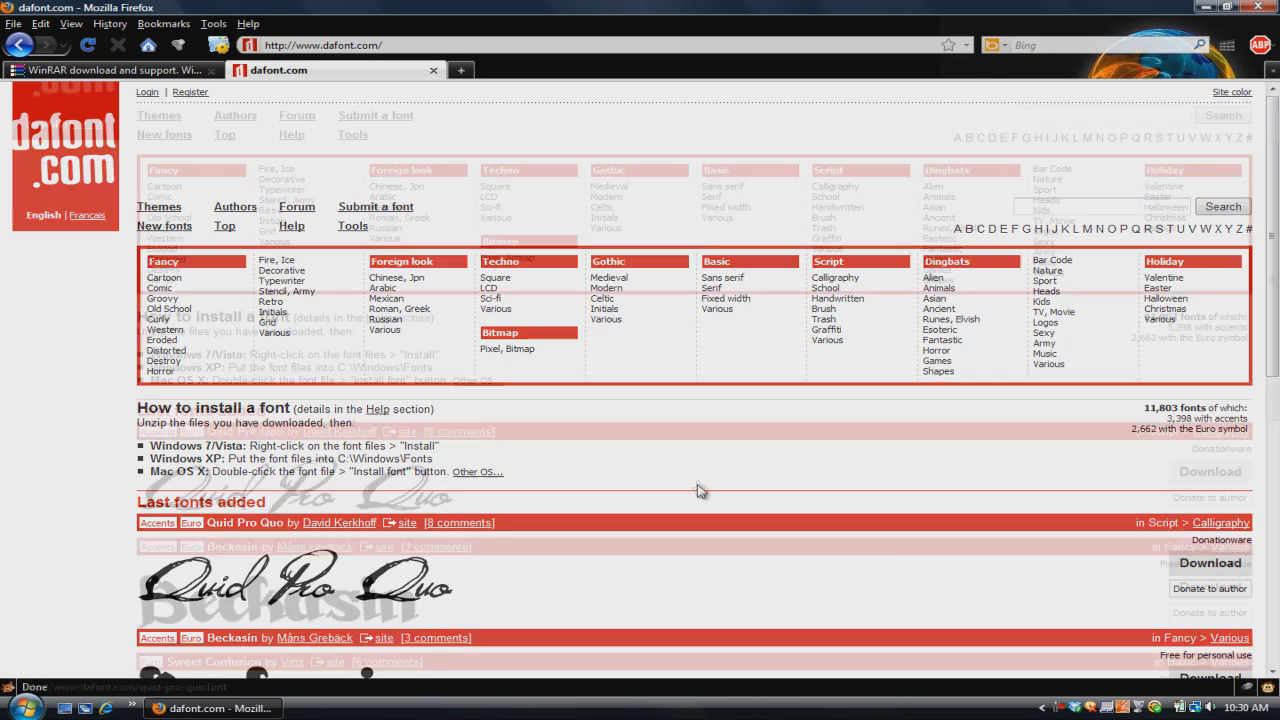
# Scroll the dafont.com home page down and back up to the Fancy category table
pyautogui.scroll(-5, 680, 460)
pyautogui.scroll(-5, 663, 448)
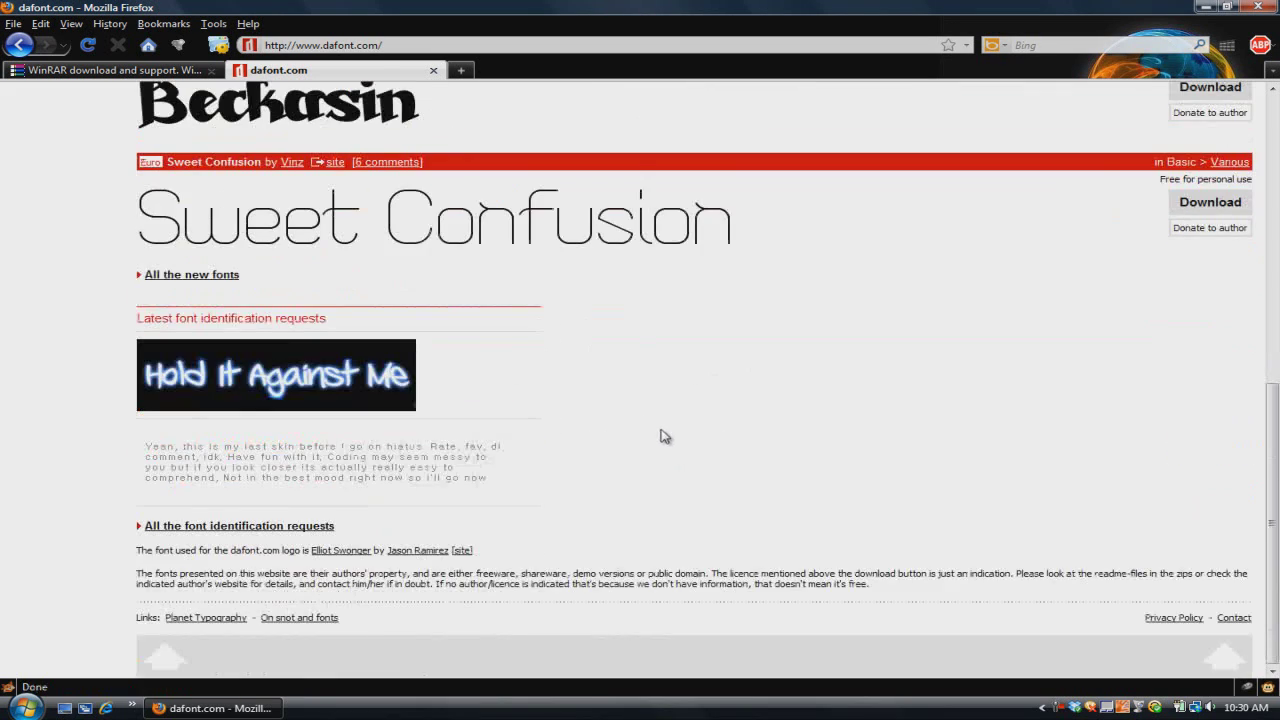
pyautogui.scroll(10, 670, 440)
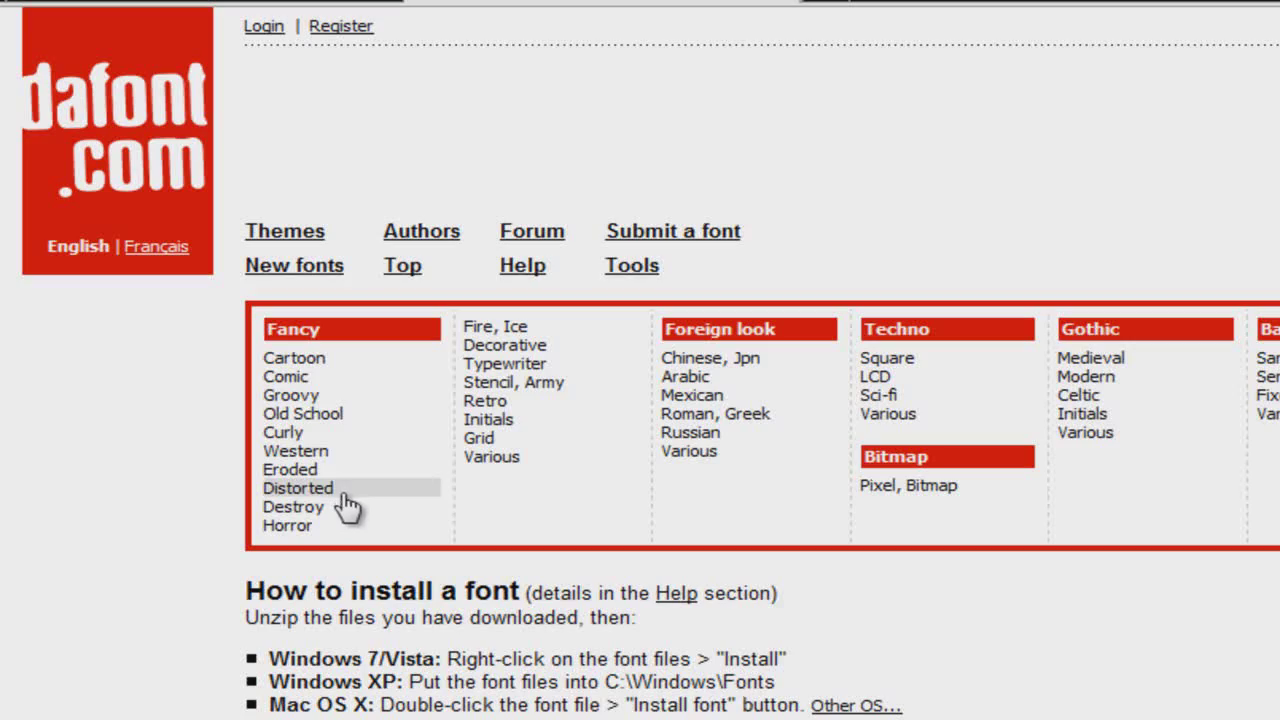
# Open the Fancy › Eroded font listing and scroll down through it
pyautogui.click(340, 474)
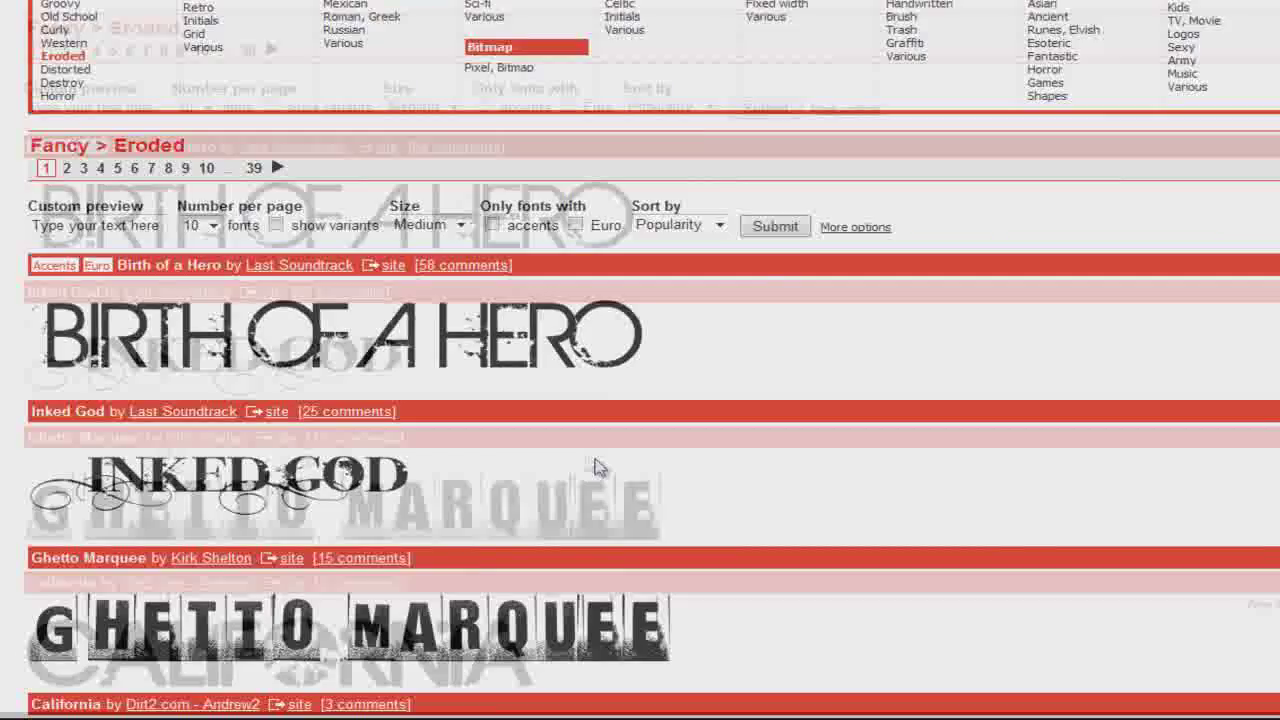
pyautogui.scroll(-1, 580, 455)
pyautogui.scroll(-2, 572, 445)
pyautogui.scroll(-2, 600, 432)
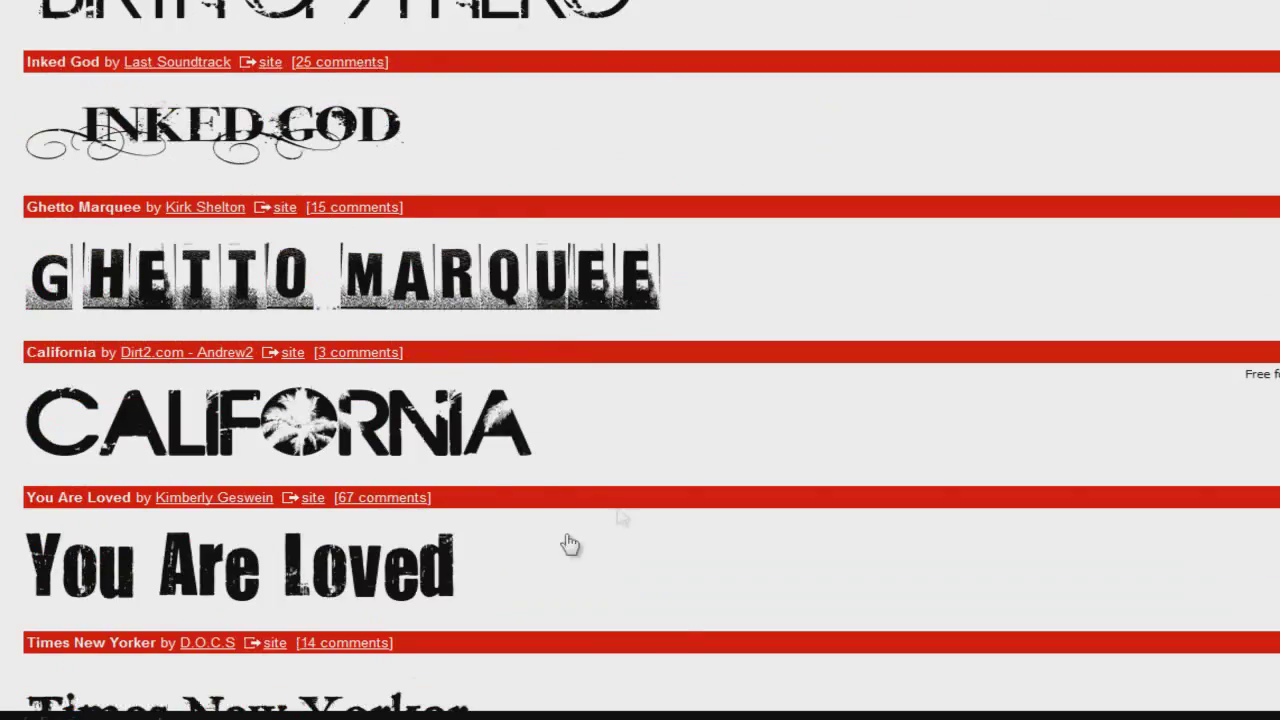
pyautogui.scroll(-2, 540, 500)
pyautogui.scroll(-4, 536, 440)
pyautogui.scroll(-2, 524, 400)
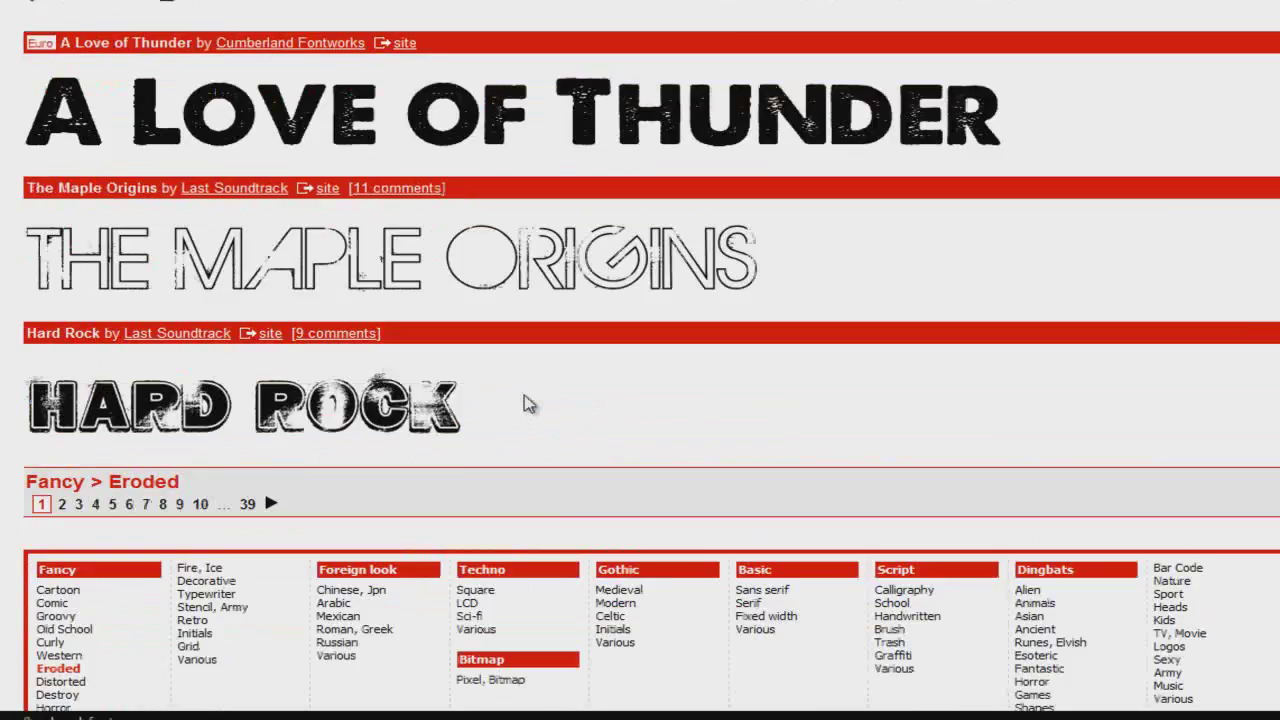
# Switch to the Fancy › Distorted listing and scroll to the first font's Download button
pyautogui.scroll(8, 530, 402)
pyautogui.scroll(2, 536, 400)
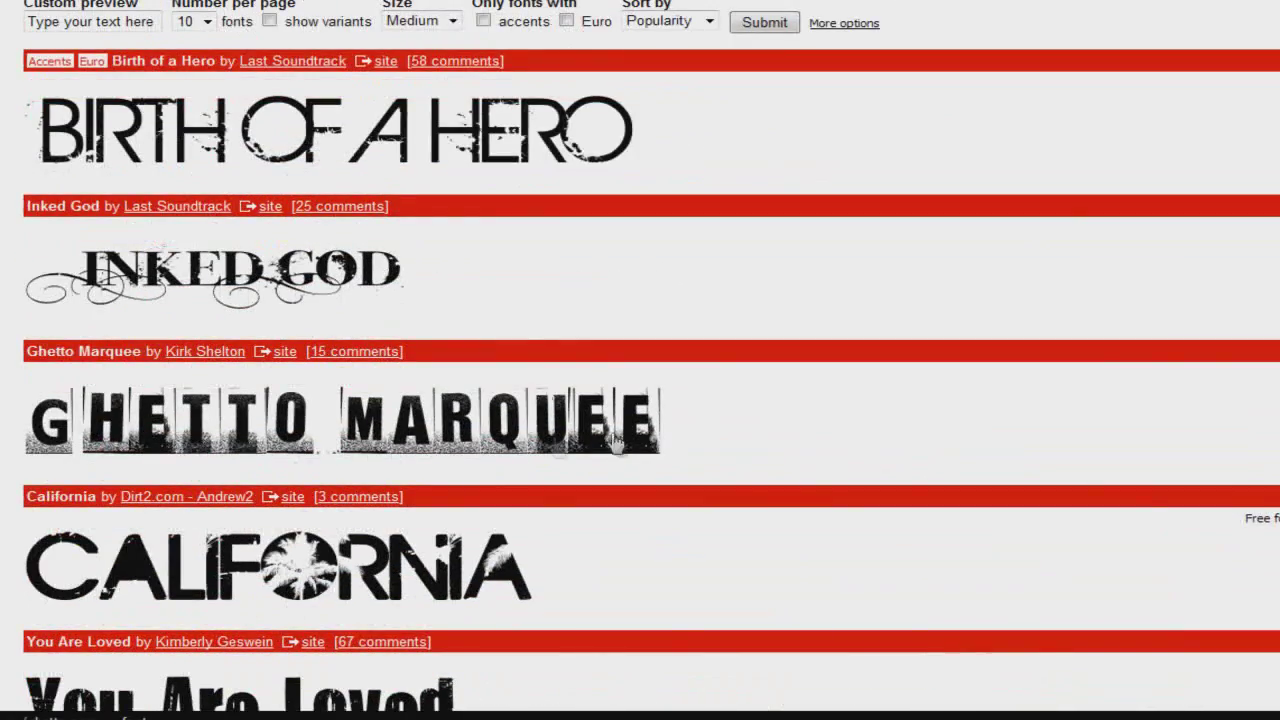
pyautogui.scroll(3, 480, 405)
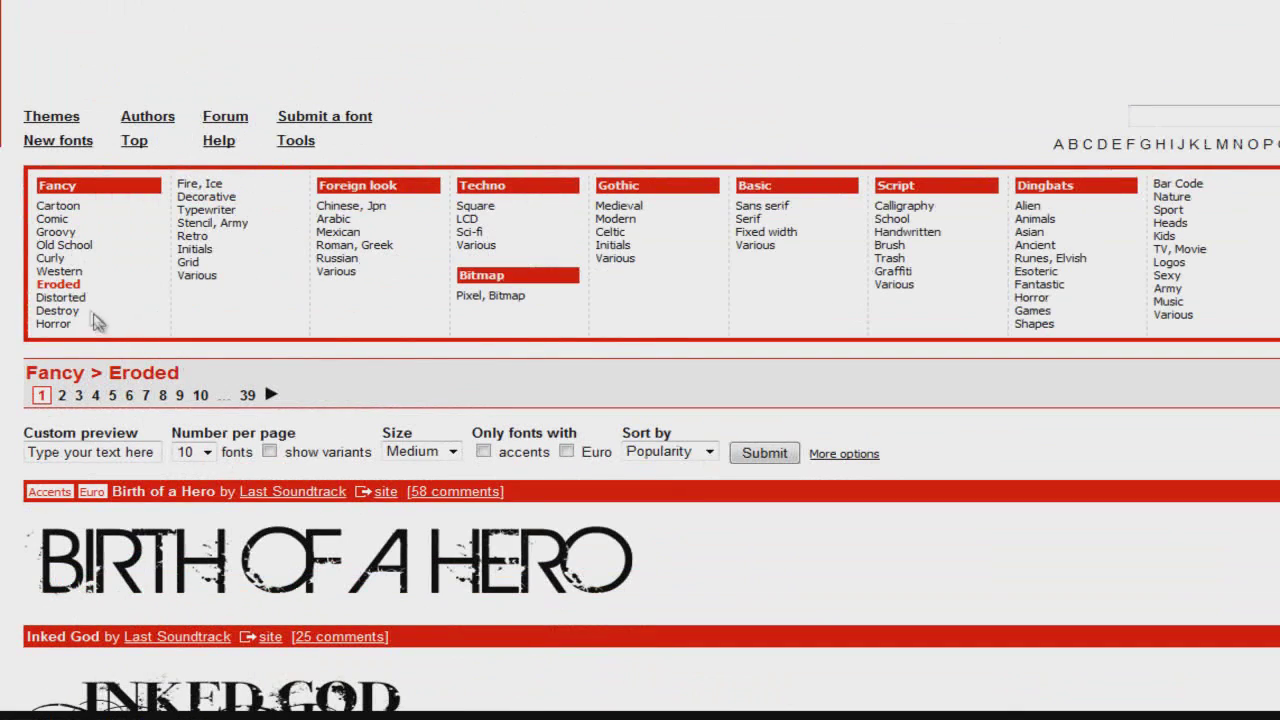
pyautogui.click(84, 300)
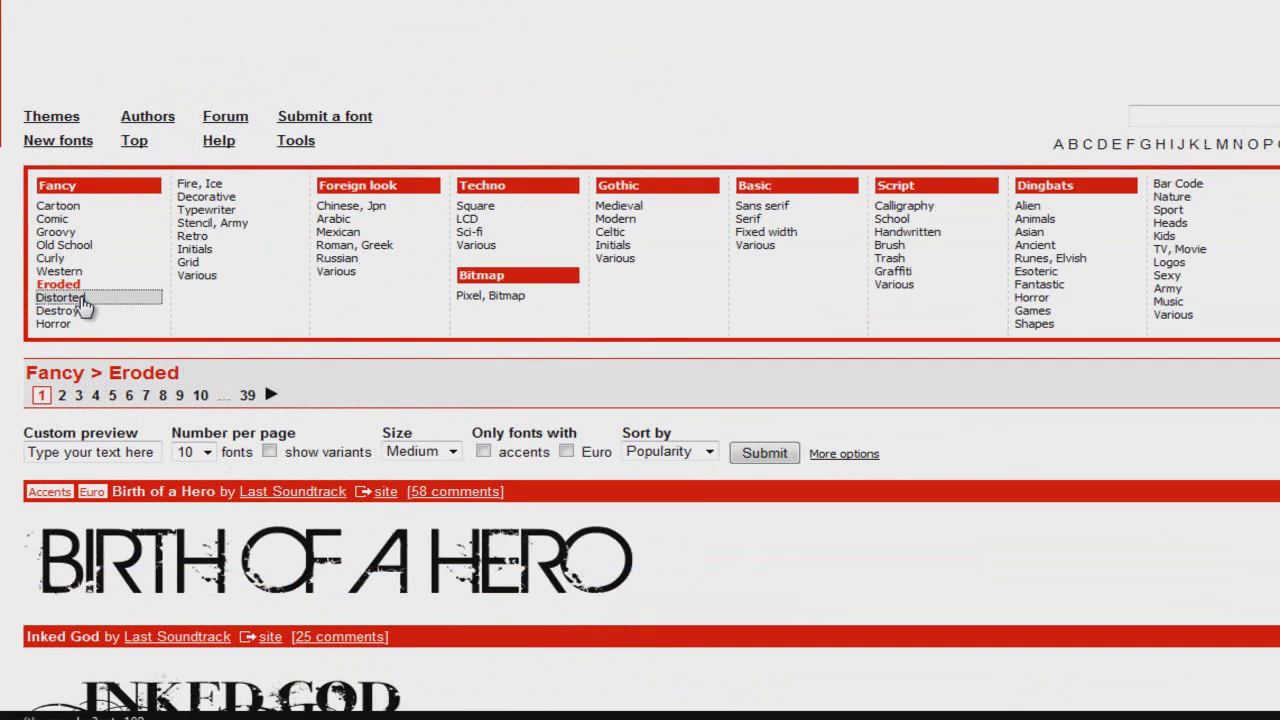
pyautogui.scroll(-4, 268, 352)
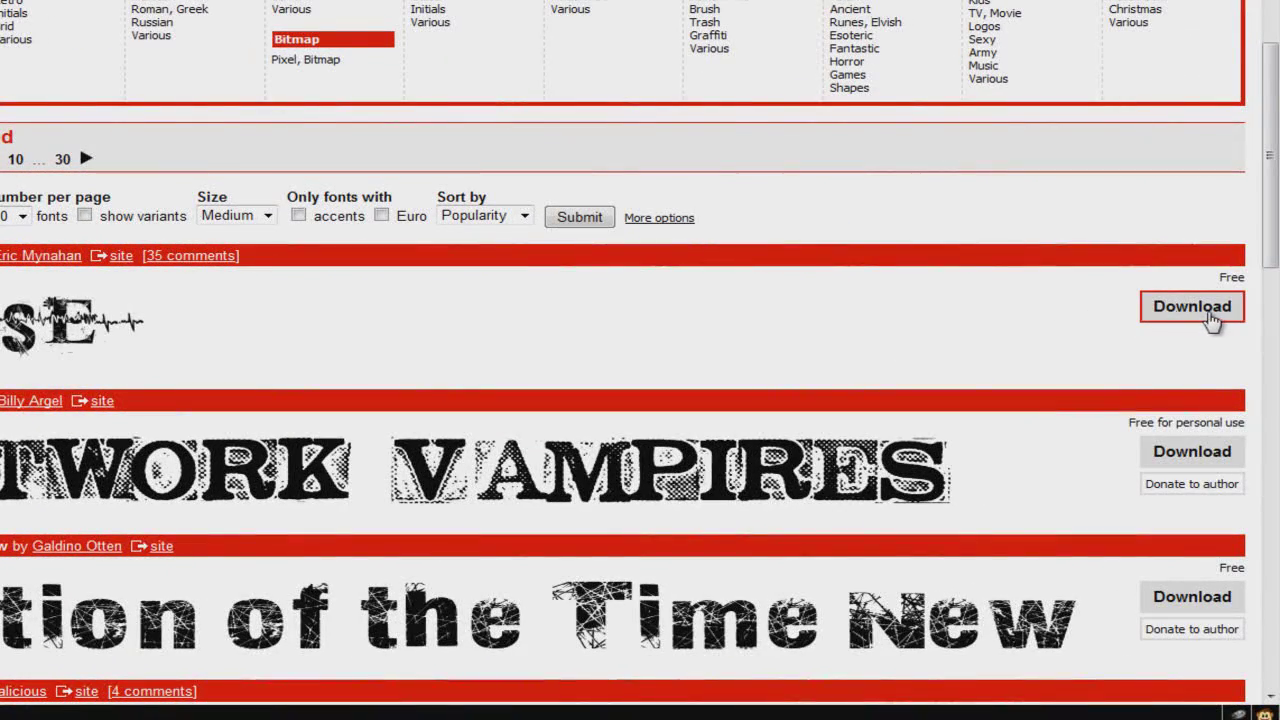
# Download the pulse_sans.zip archive and open it with WinZip (default)
pyautogui.click(1210, 316)
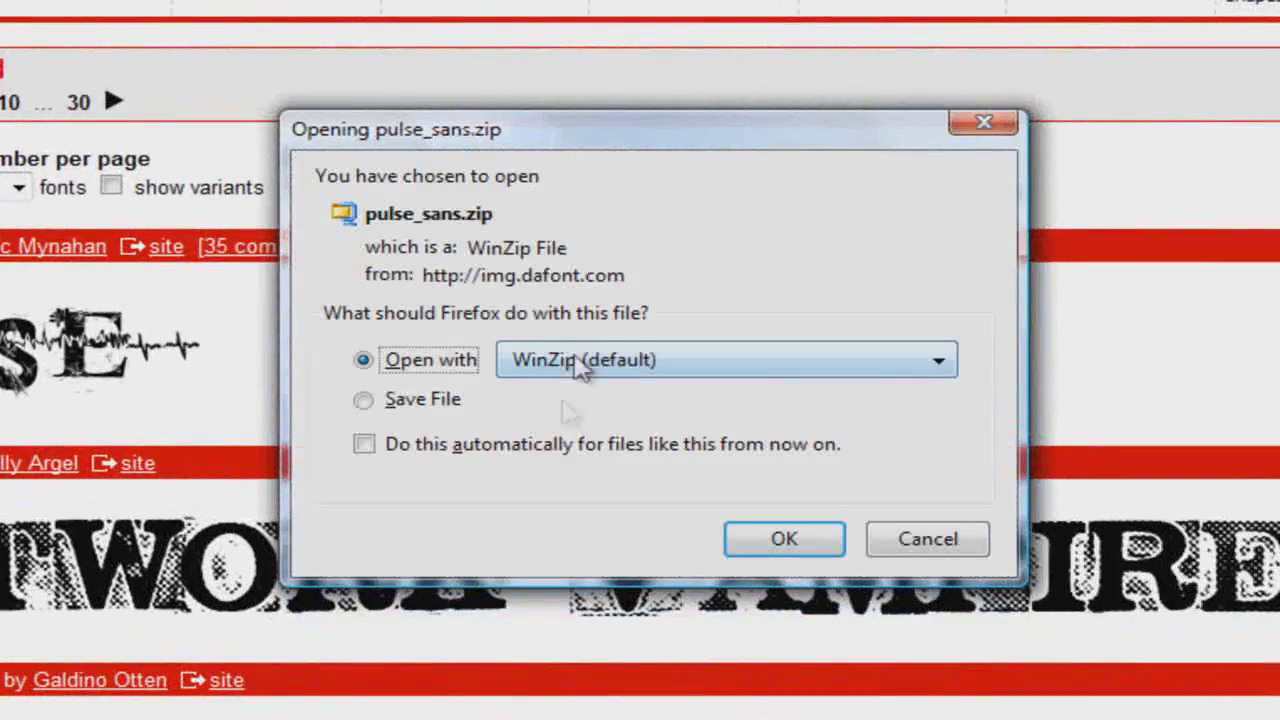
pyautogui.moveTo(463, 140); pyautogui.dragTo(411, 40)
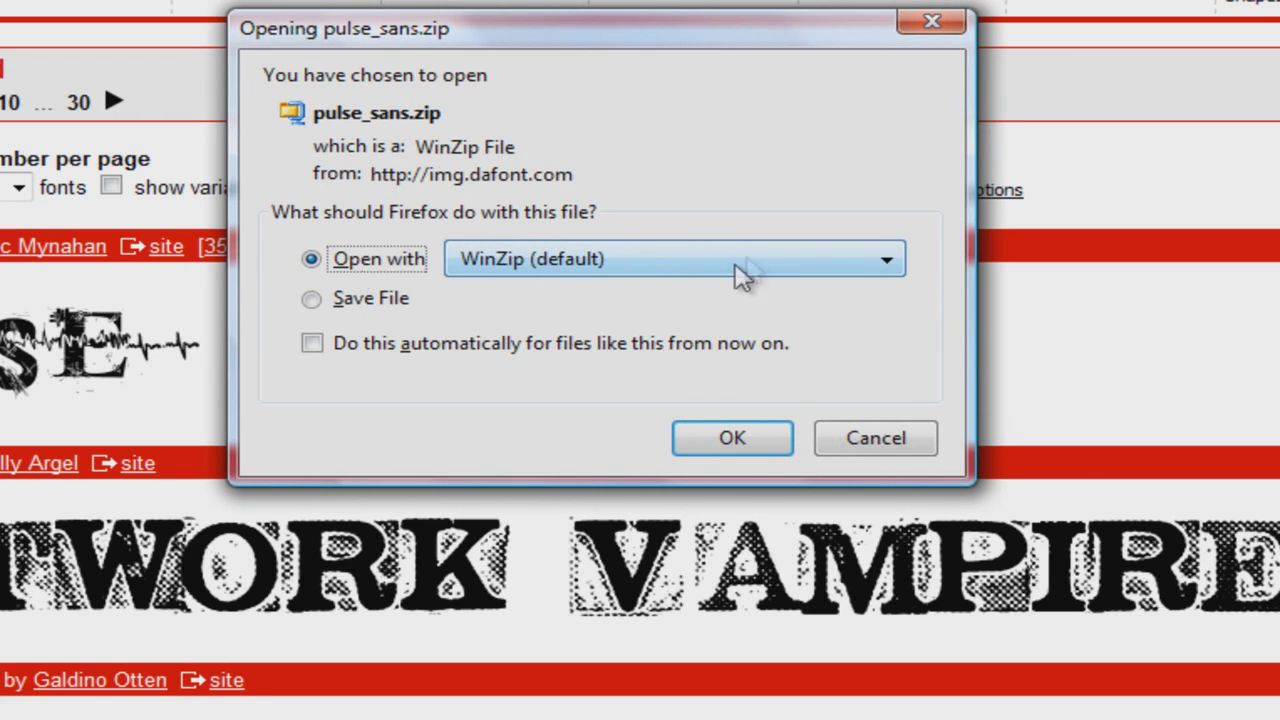
pyautogui.click(731, 441)
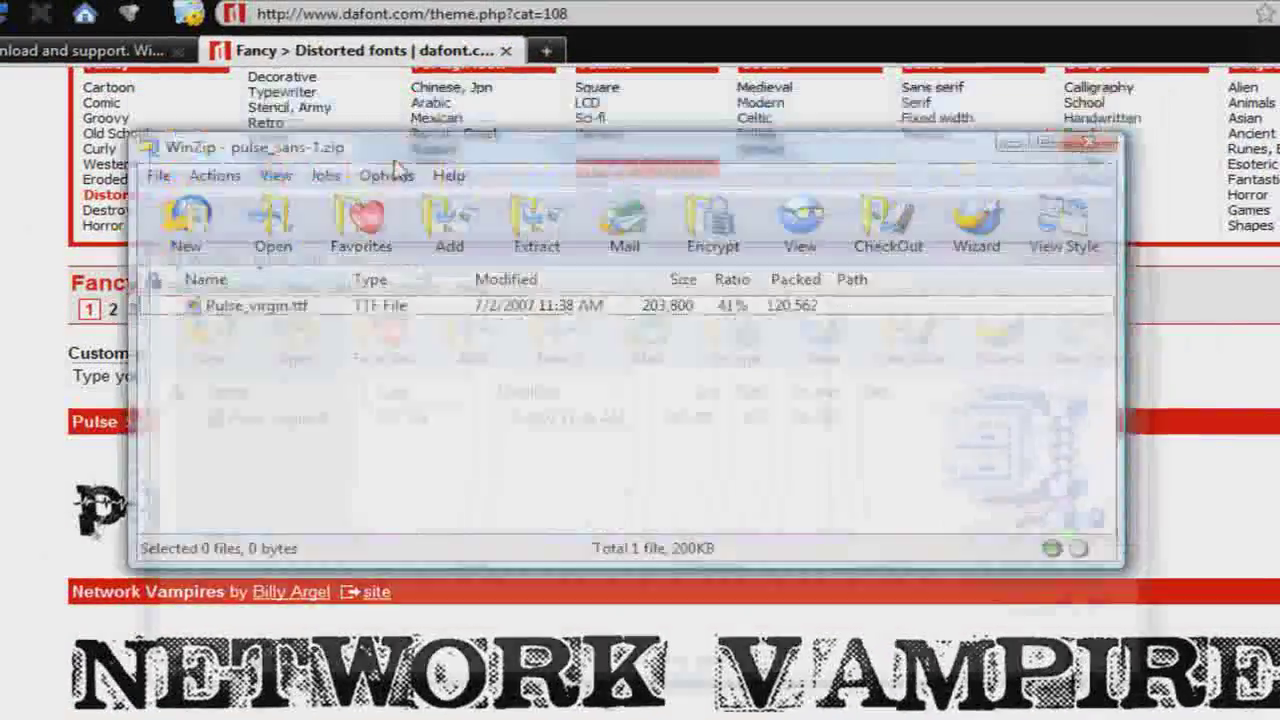
# Extract Pulse_virgin.ttf from the WinZip window onto the desktop
pyautogui.moveTo(420, 160)
pyautogui.mouseDown()
pyautogui.moveTo(560, 232)
pyautogui.moveTo(567, 192)
pyautogui.mouseUp()
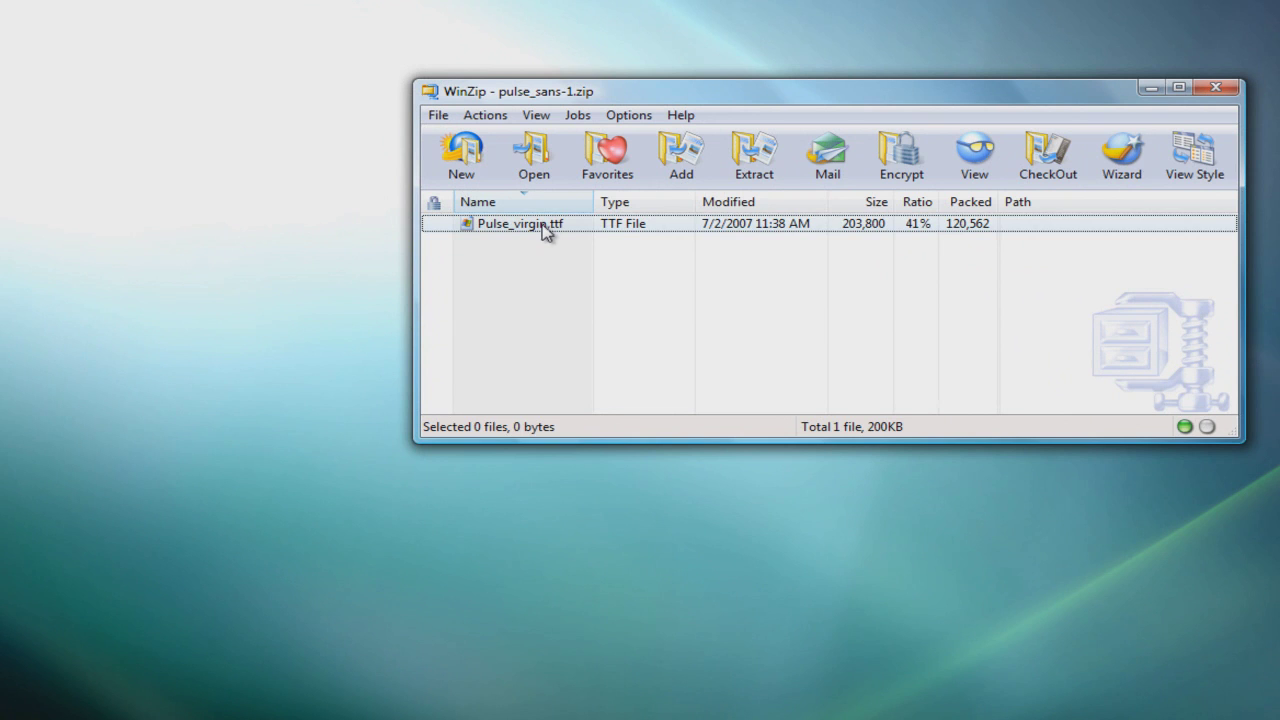
pyautogui.moveTo(543, 225); pyautogui.dragTo(64, 152)
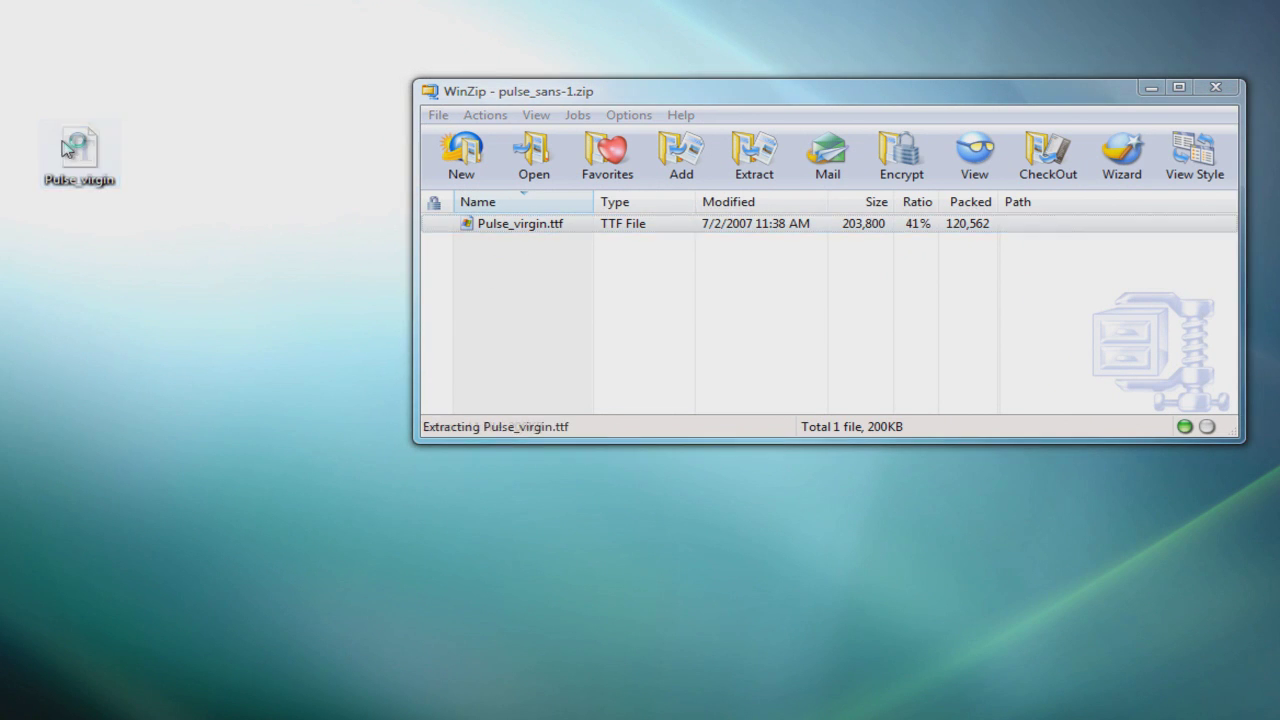
pyautogui.click(840, 345)
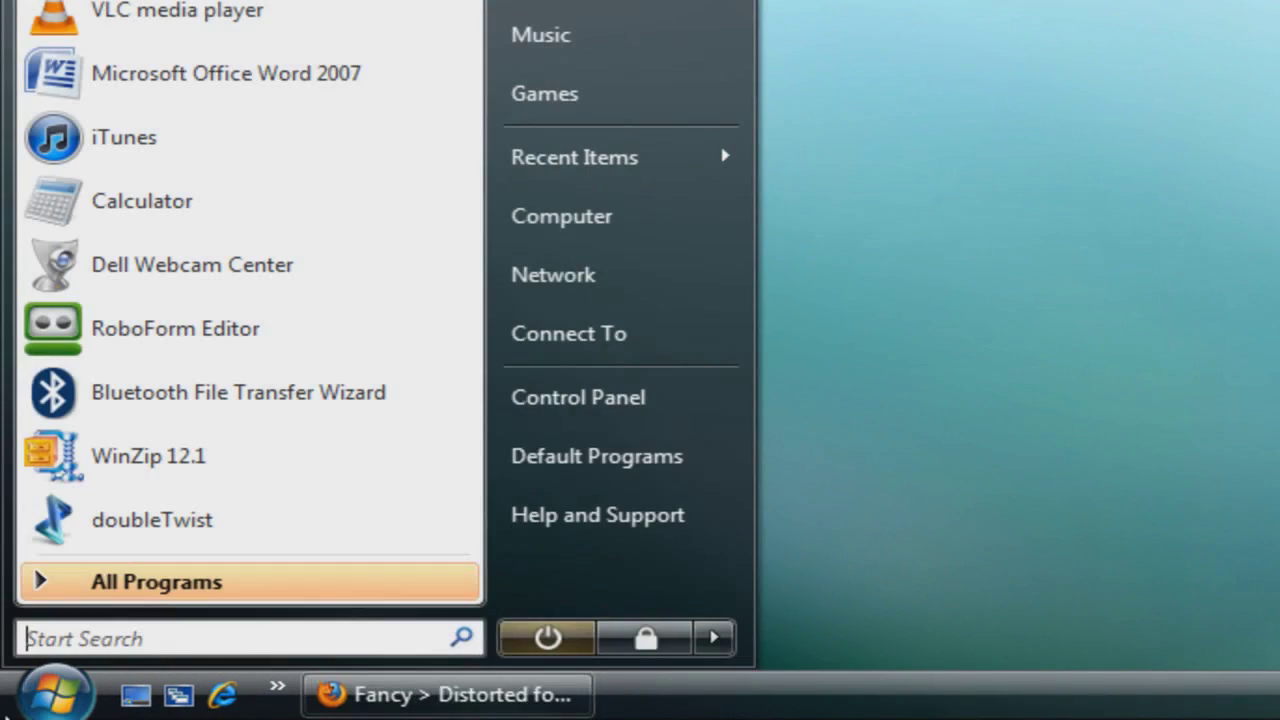
# Browse to C:\Windows\Fonts, placing the window so the desktop's Pulse_virgin file stays visible
pyautogui.click(655, 218)
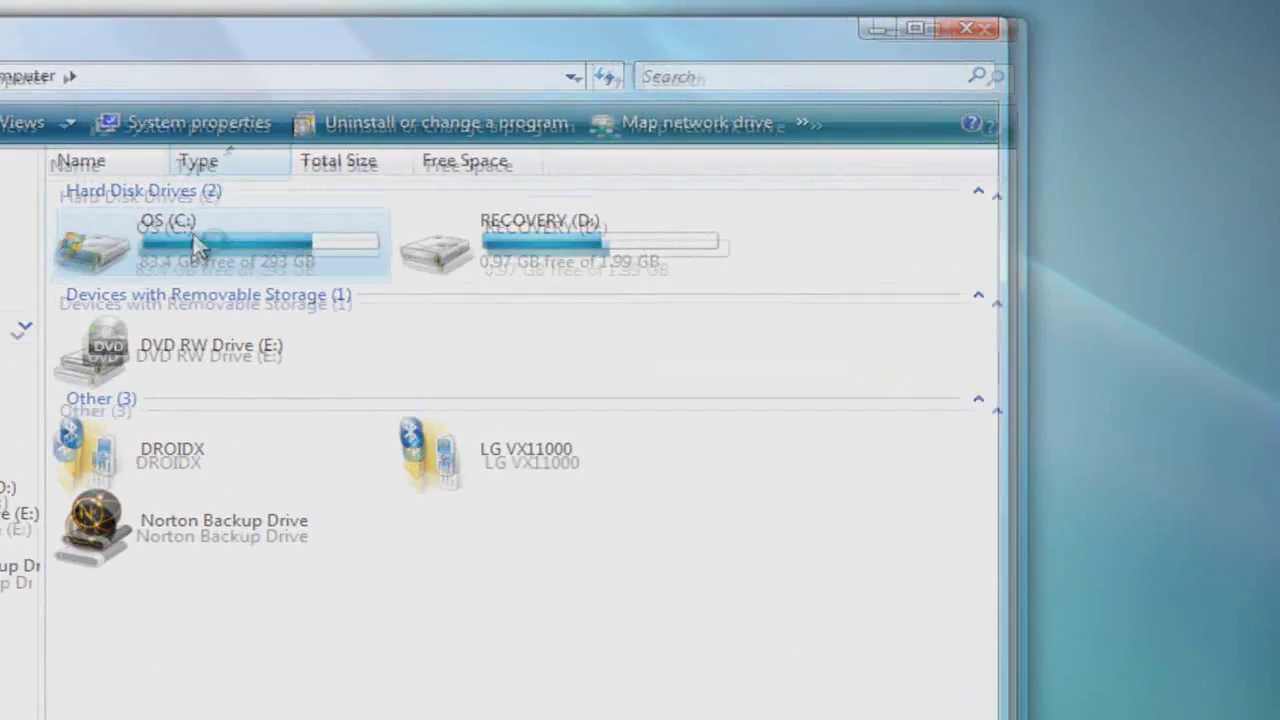
pyautogui.doubleClick(200, 247)
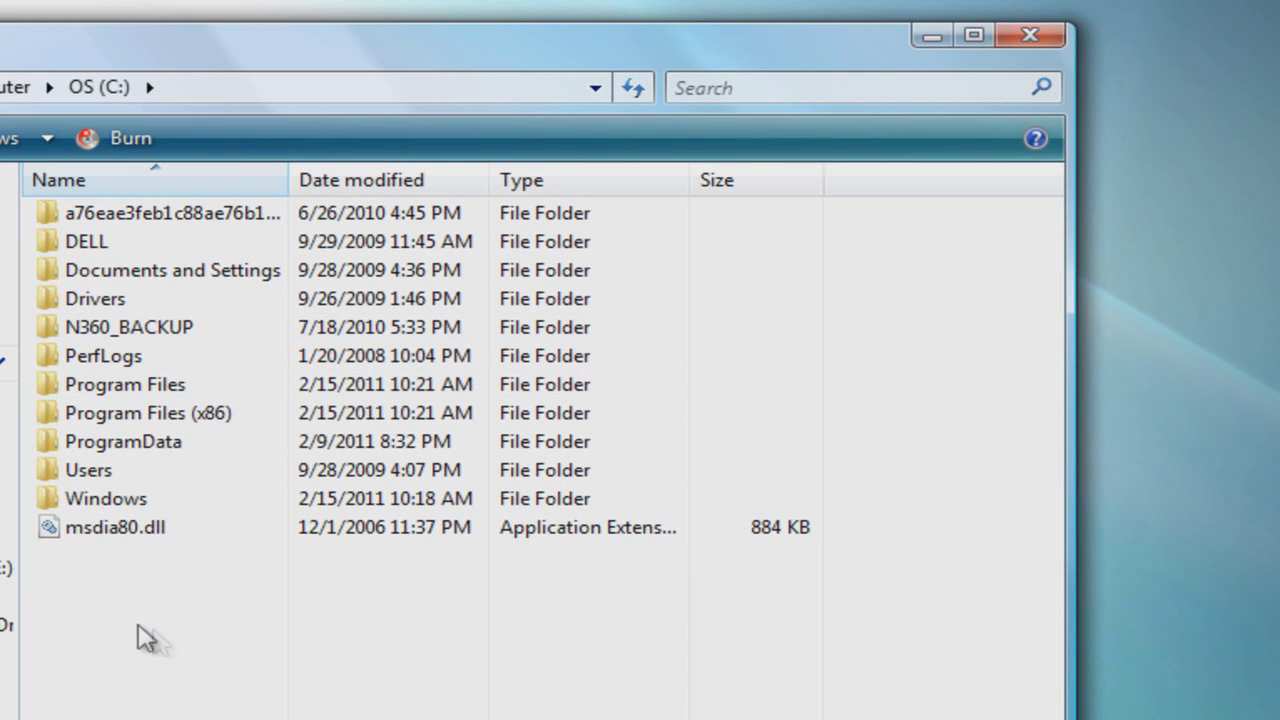
pyautogui.doubleClick(147, 503)
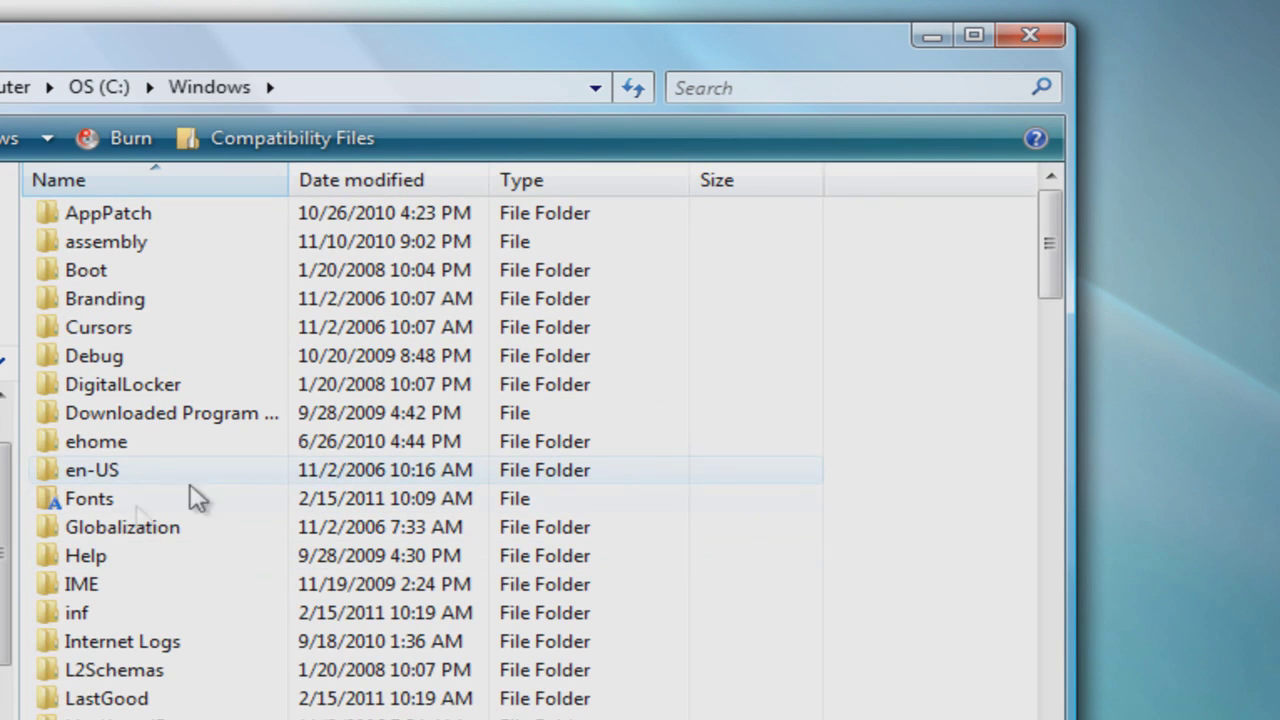
pyautogui.doubleClick(130, 509)
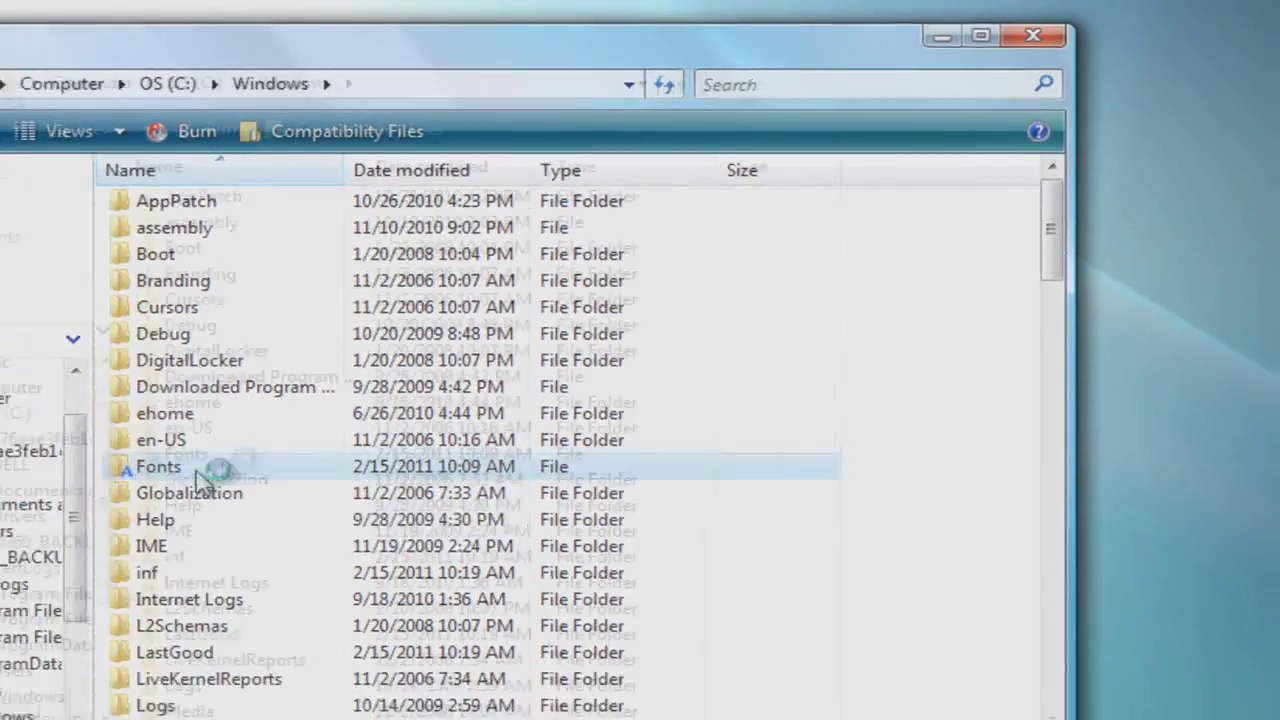
pyautogui.moveTo(318, 60); pyautogui.dragTo(550, 68)
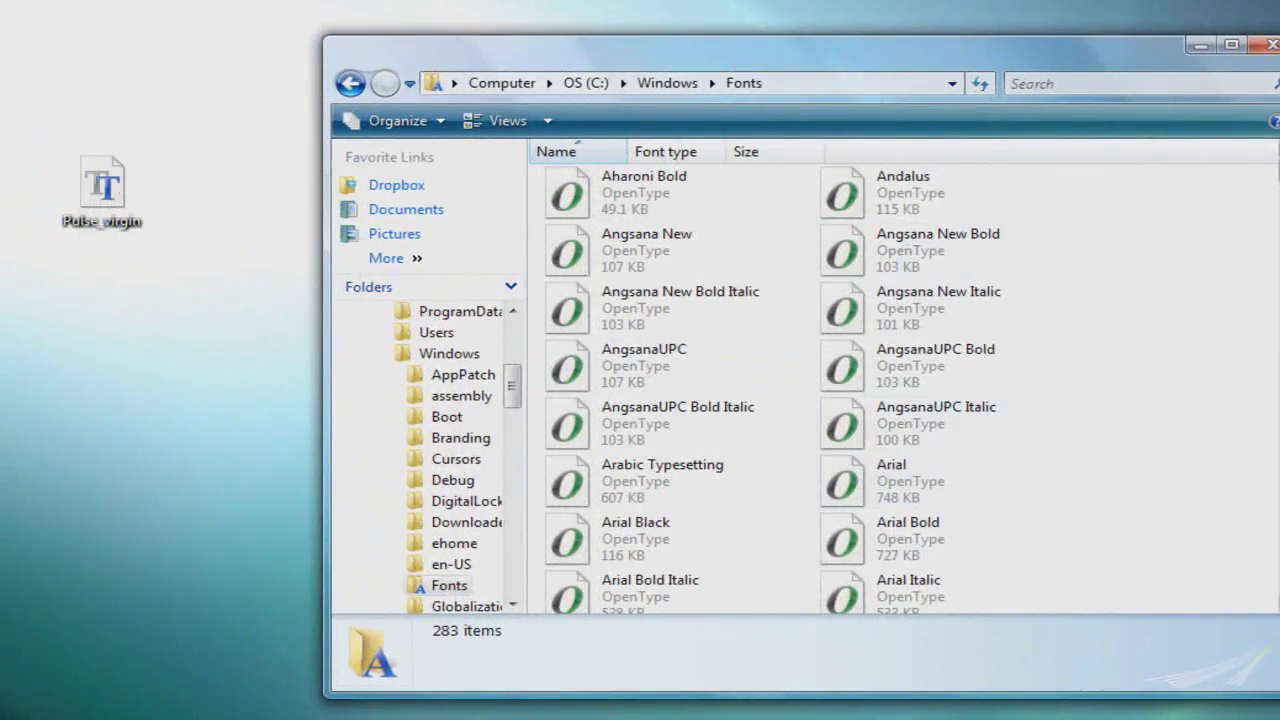
pyautogui.scroll(-2, 800, 390)
# Drag the desktop's Pulse_virgin.ttf into the C:\Windows\Fonts window to install it
pyautogui.scroll(-3, 800, 390)
pyautogui.scroll(-3, 800, 390)
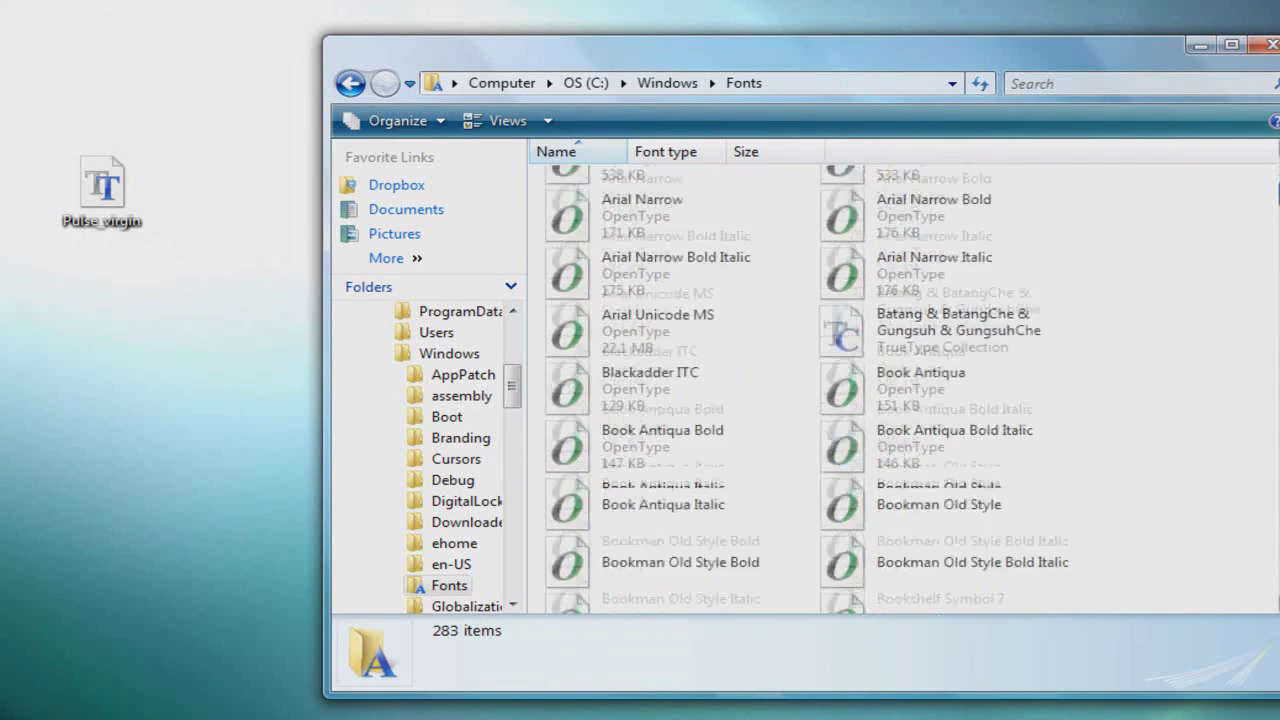
pyautogui.scroll(5, 770, 390)
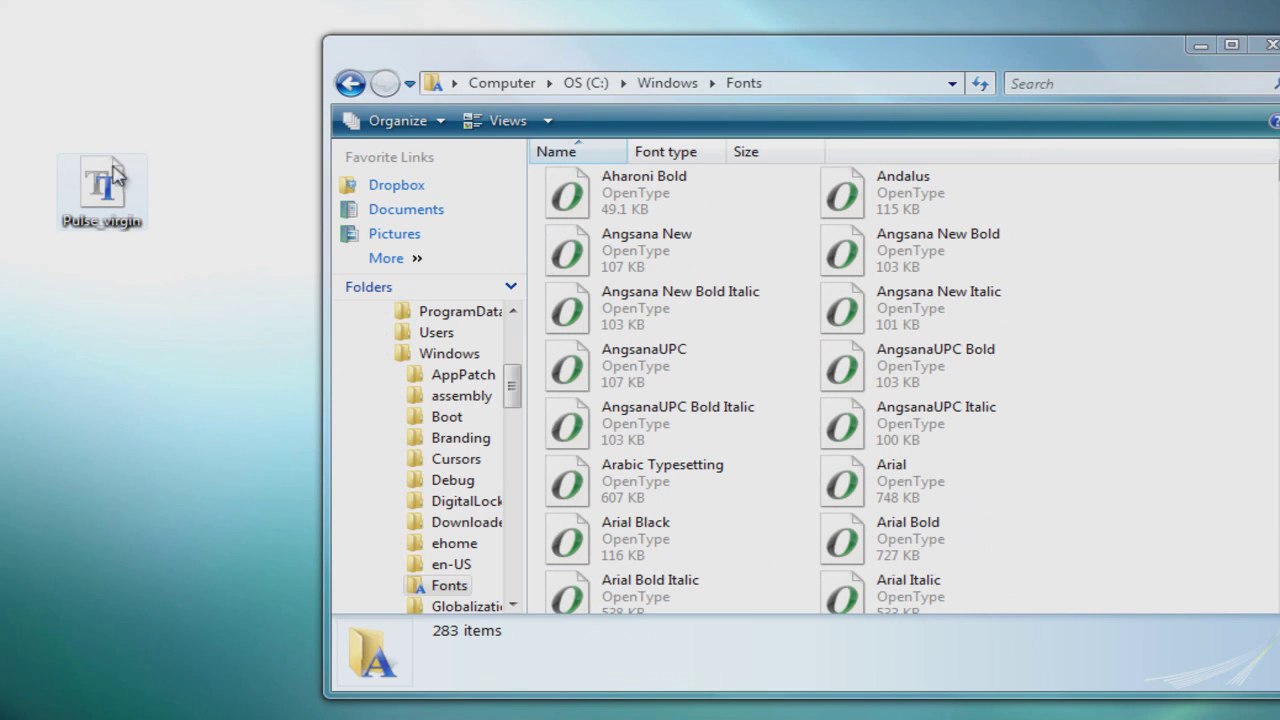
pyautogui.moveTo(102, 188)
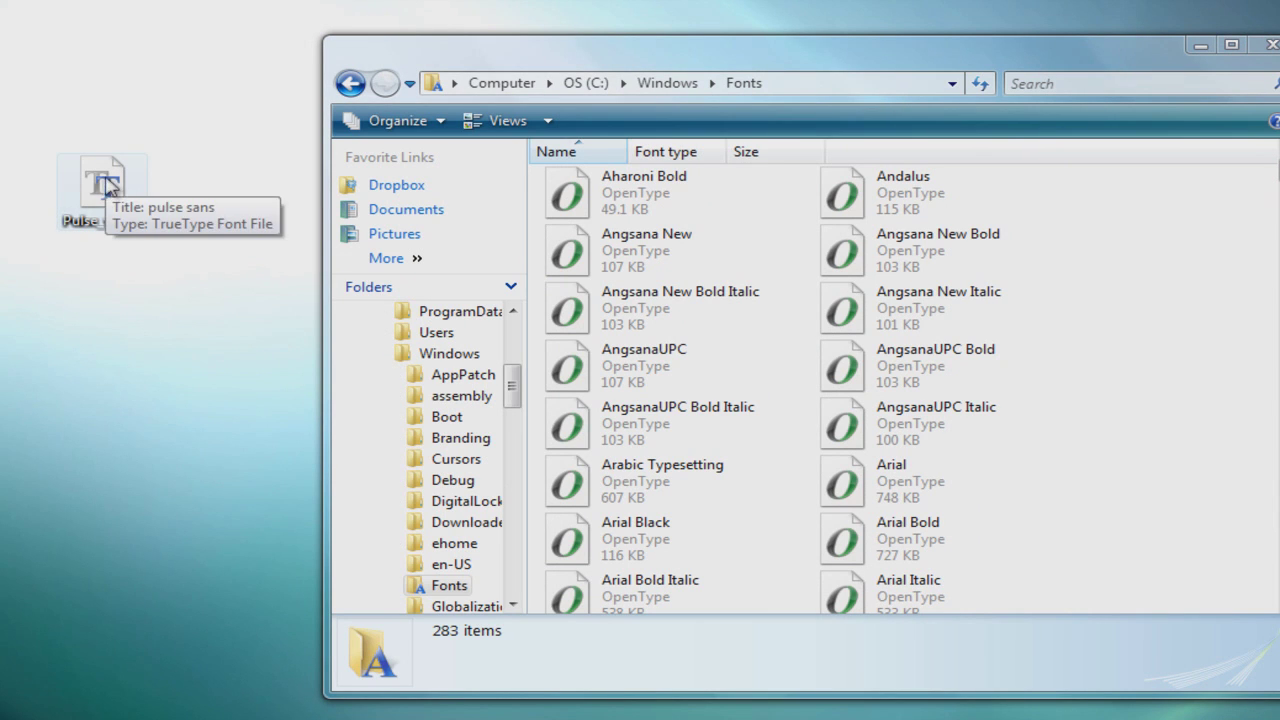
pyautogui.moveTo(105, 188); pyautogui.dragTo(107, 198)
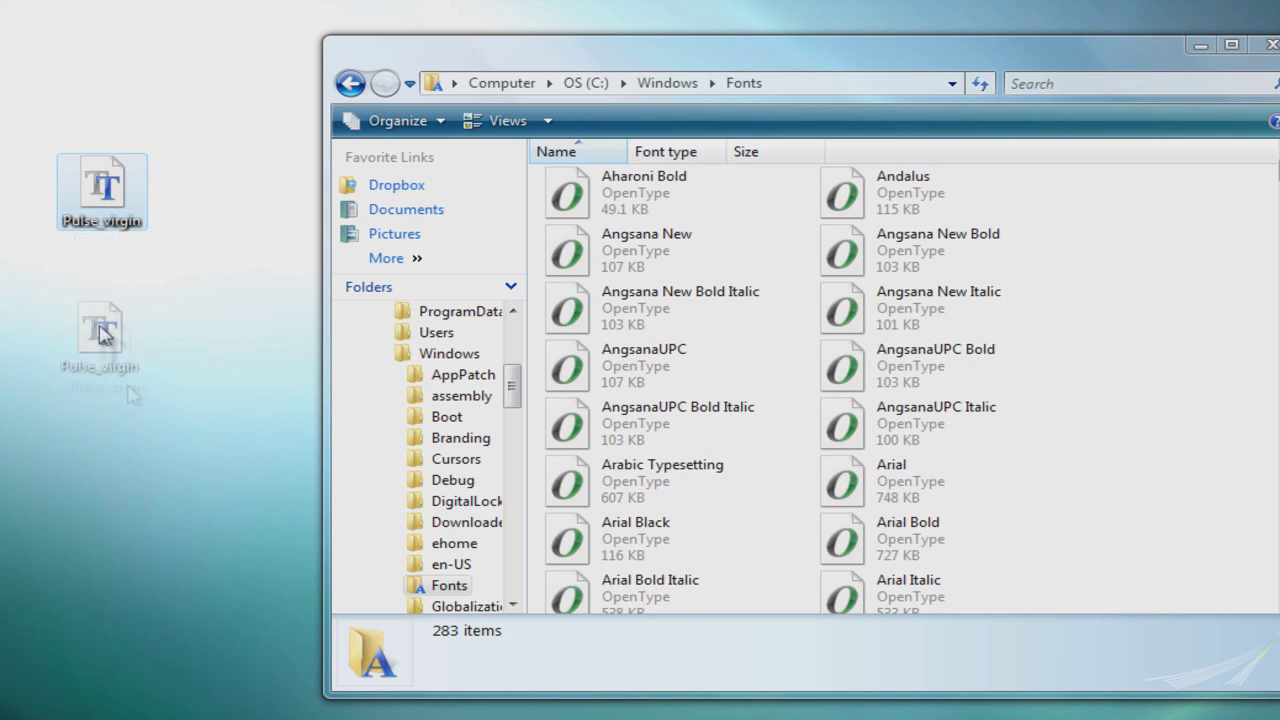
pyautogui.moveTo(107, 198)
pyautogui.mouseDown()
pyautogui.moveTo(560, 545)
pyautogui.moveTo(1143, 325)
pyautogui.mouseUp()
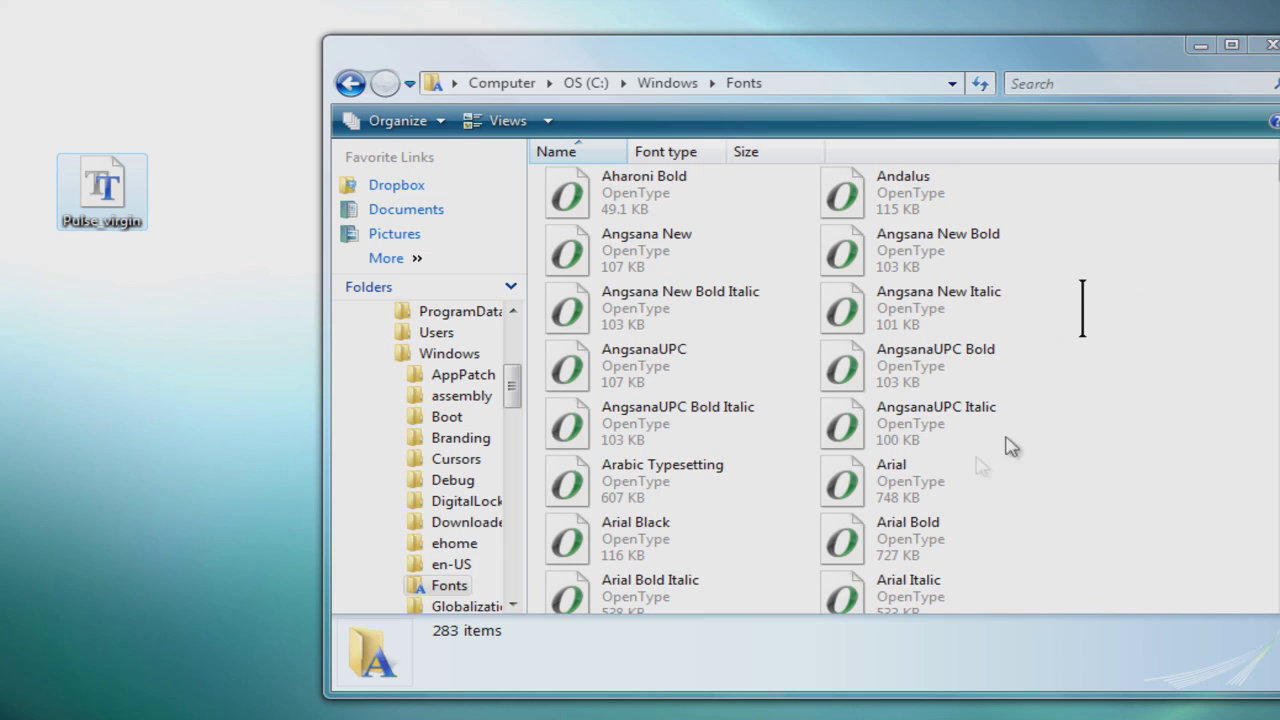
pyautogui.moveTo(1010, 446); pyautogui.dragTo(1010, 446)
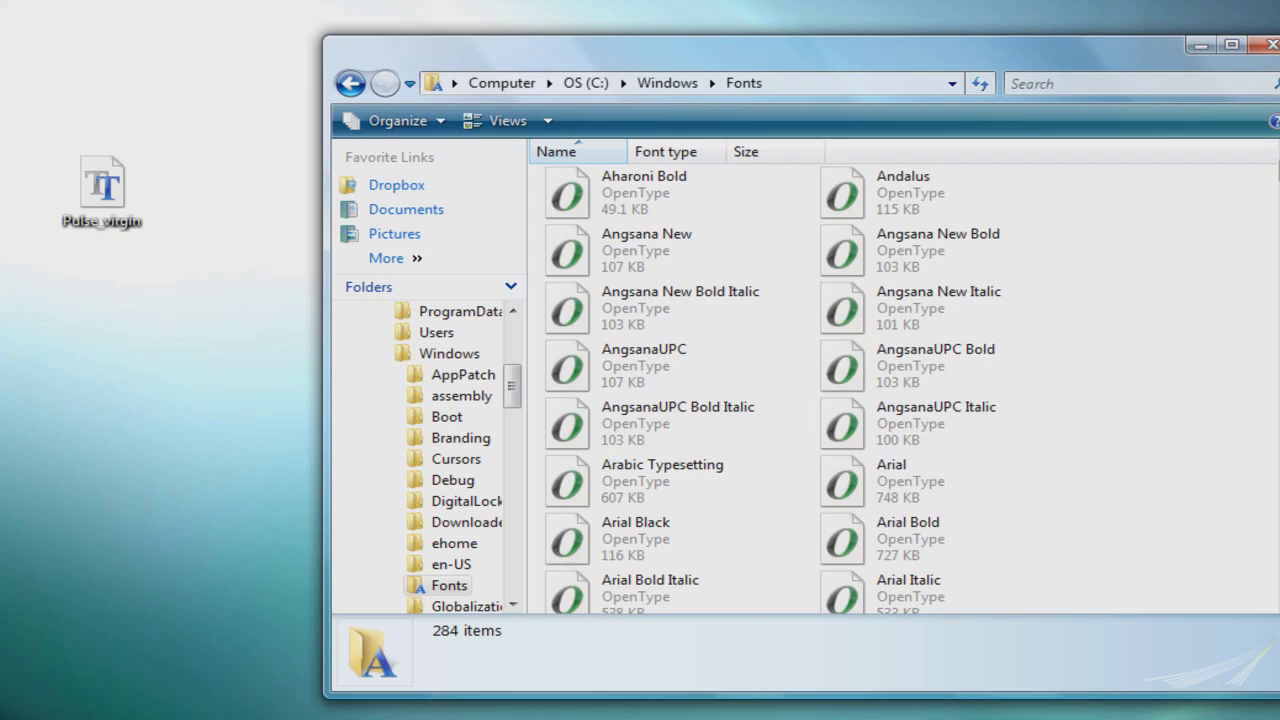
# Find and select pulse sans in the Fonts list, confirming it's installed as Pulse_virgin.ttf
pyautogui.scroll(-2, 900, 390)
pyautogui.scroll(-5, 900, 390)
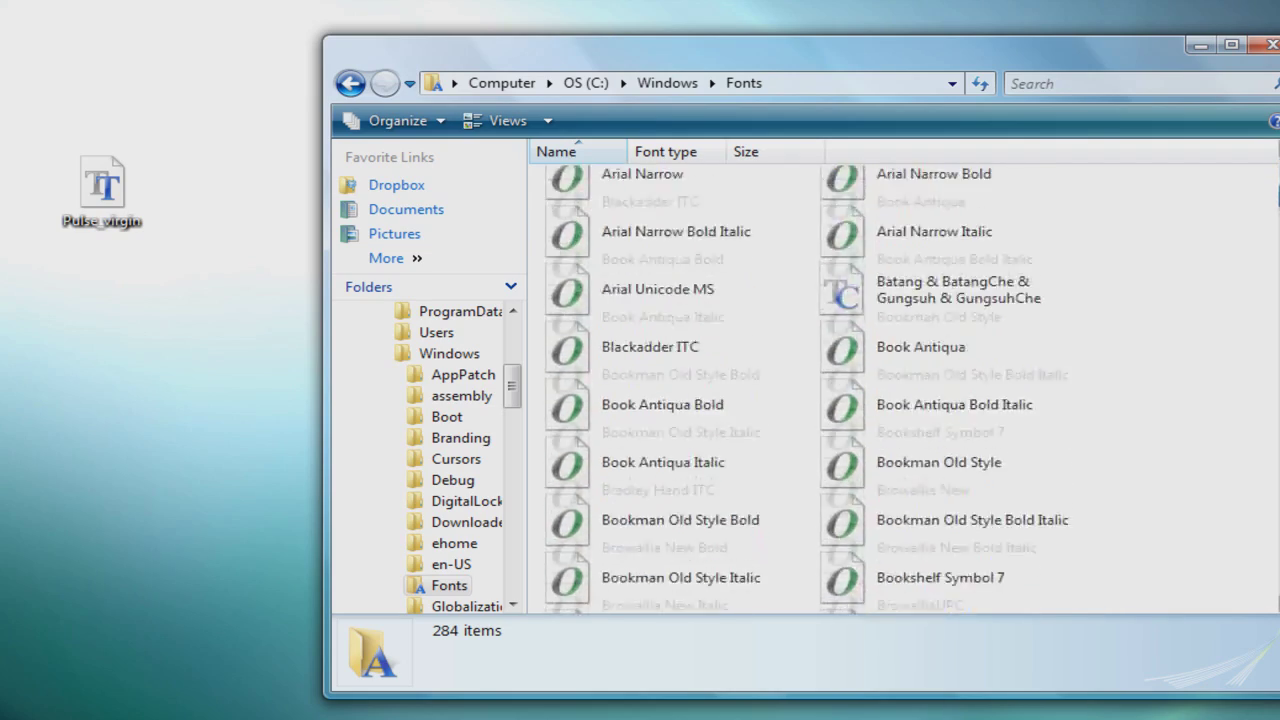
pyautogui.scroll(-5, 900, 390)
pyautogui.scroll(-5, 900, 390)
pyautogui.scroll(-5, 900, 390)
pyautogui.scroll(-5, 900, 390)
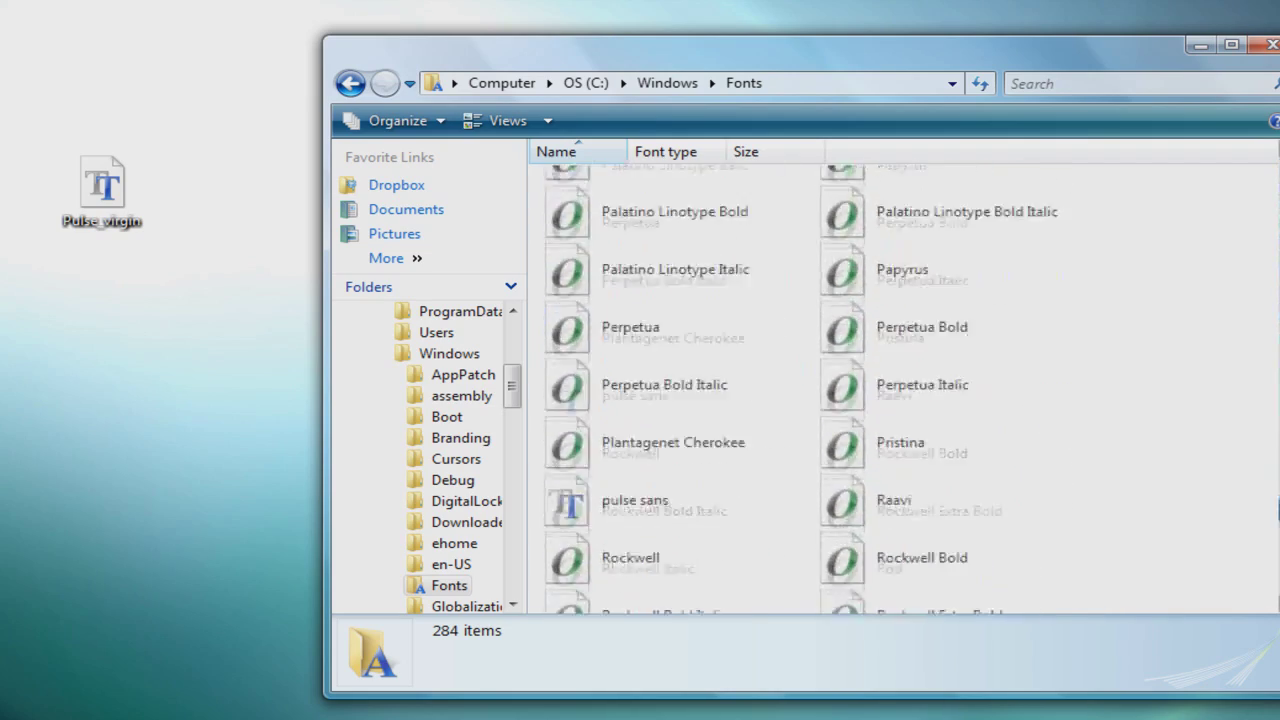
pyautogui.scroll(-5, 900, 390)
pyautogui.scroll(-5, 900, 390)
pyautogui.scroll(-5, 900, 390)
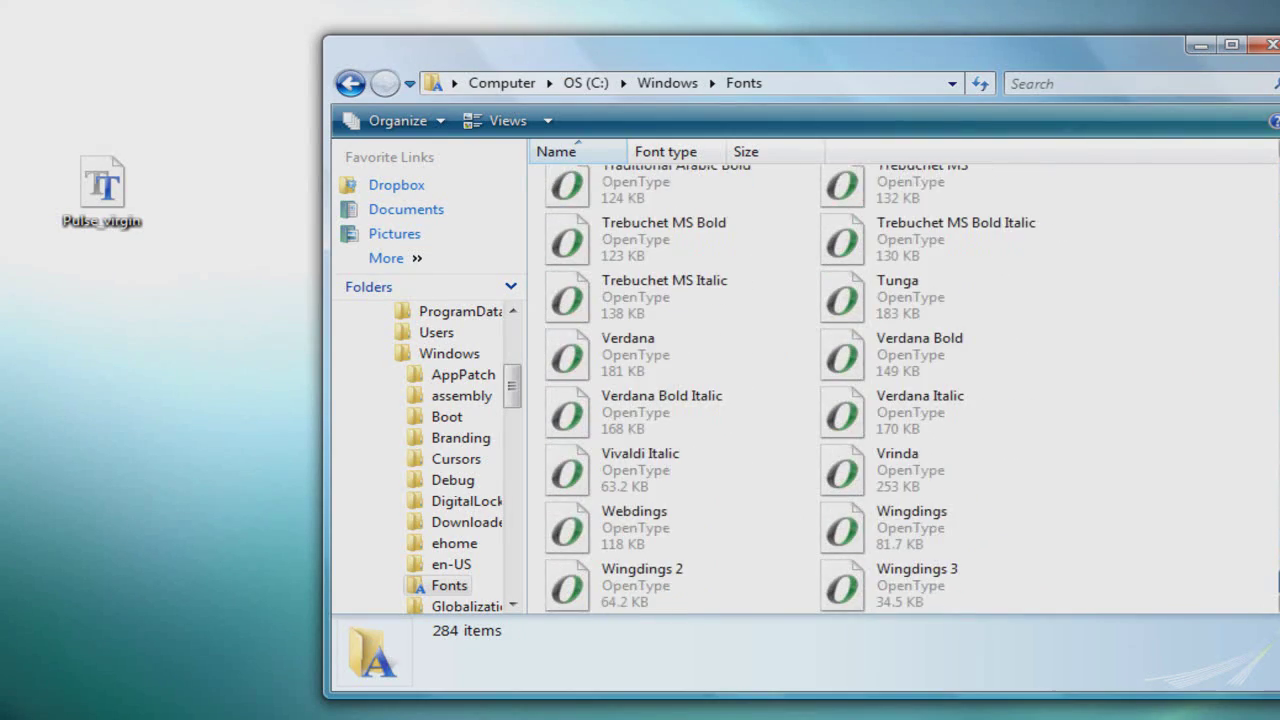
pyautogui.scroll(3, 900, 390)
pyautogui.scroll(5, 900, 390)
pyautogui.scroll(3, 900, 390)
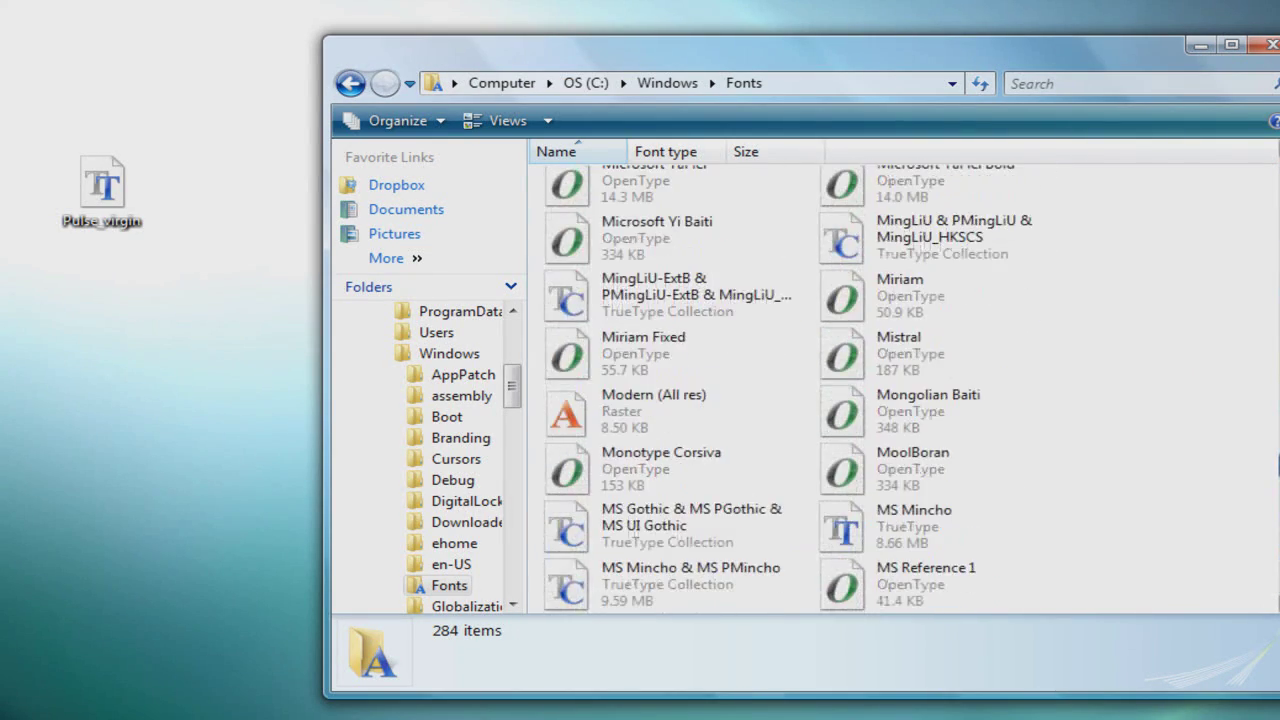
pyautogui.scroll(-2, 800, 390)
pyautogui.scroll(-2, 800, 390)
pyautogui.scroll(-2, 800, 390)
pyautogui.scroll(-2, 800, 390)
pyautogui.scroll(-3, 808, 390)
pyautogui.scroll(-1, 808, 390)
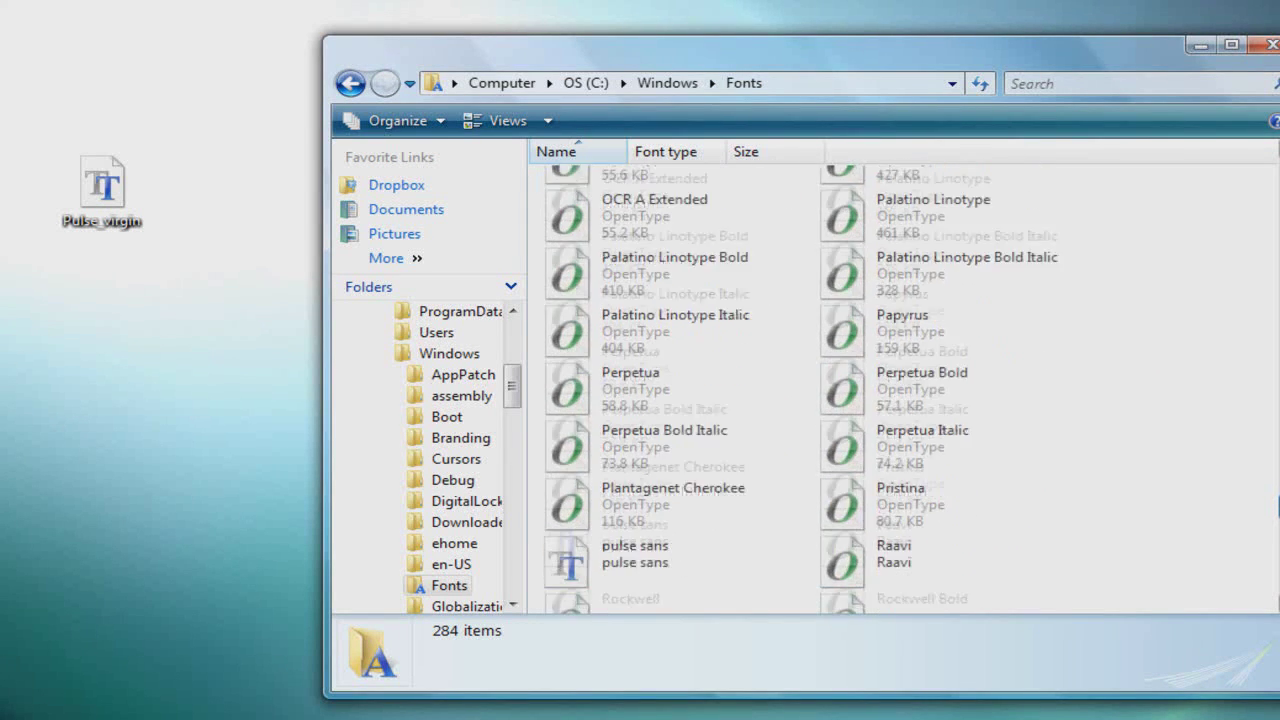
pyautogui.scroll(-2, 808, 390)
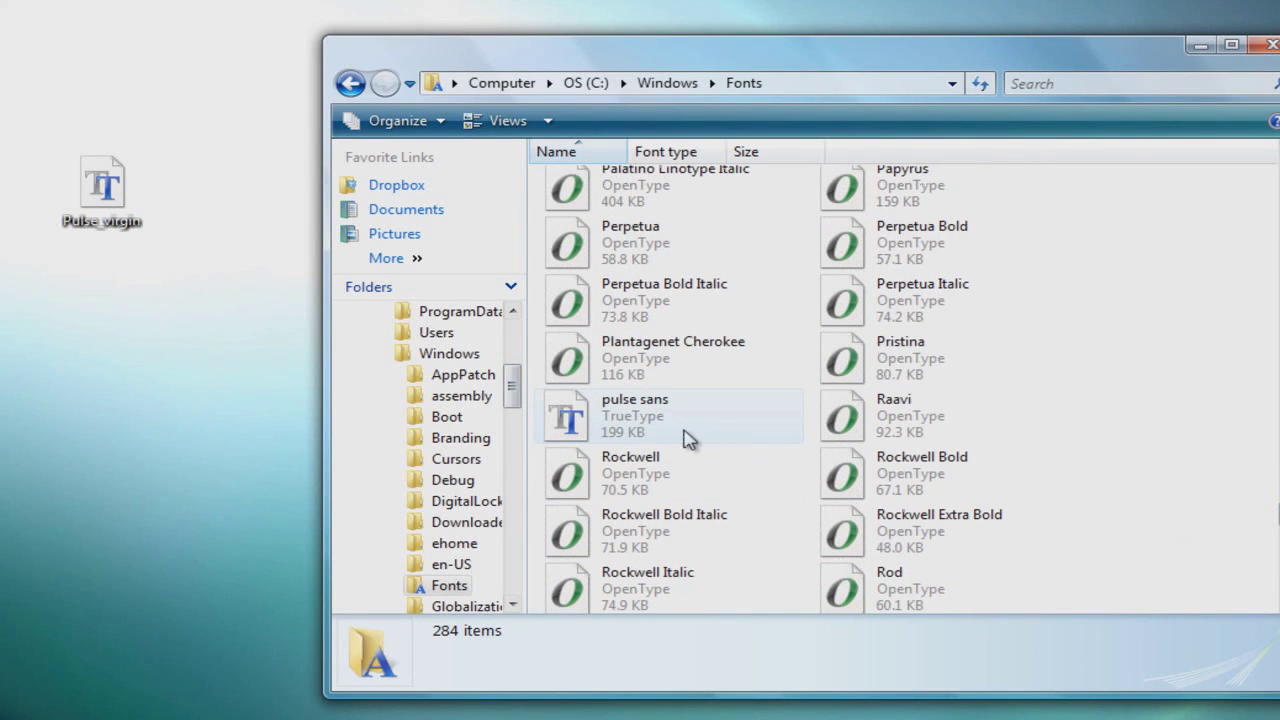
pyautogui.click(673, 417)
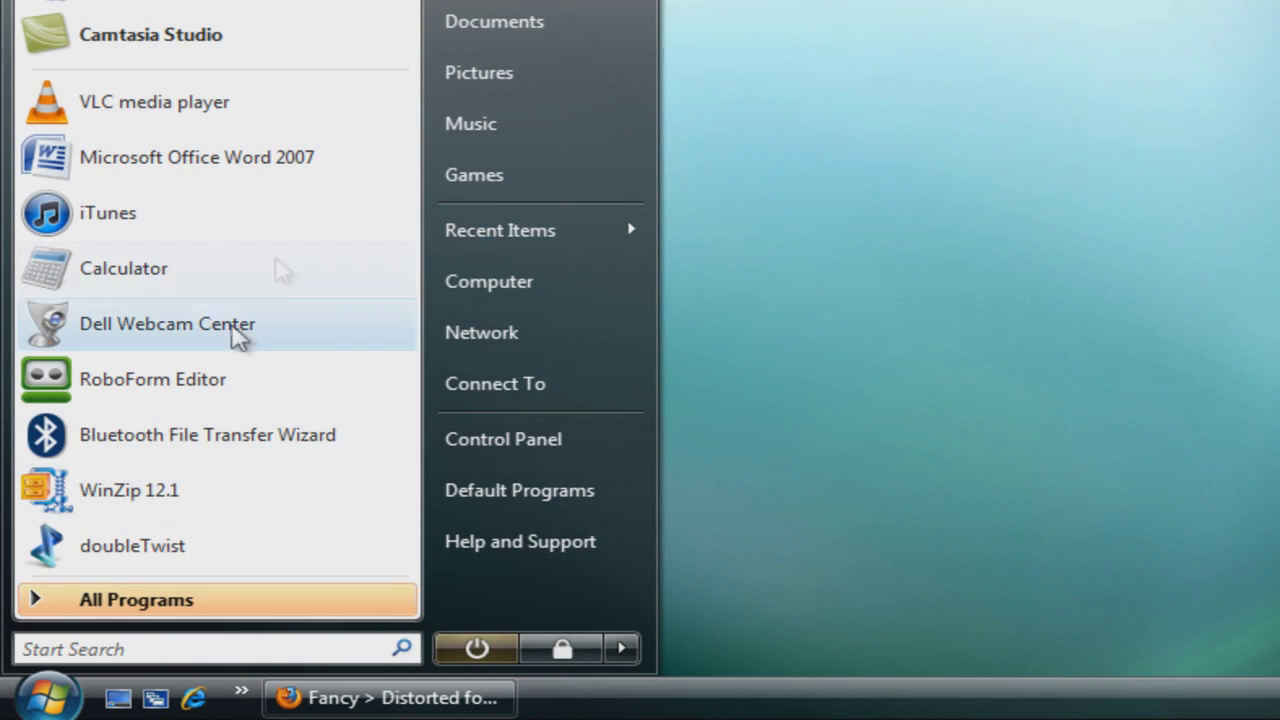
# Launch Word 2007 and scroll the Font dropdown down to pulse sans virgin
pyautogui.click(308, 160)
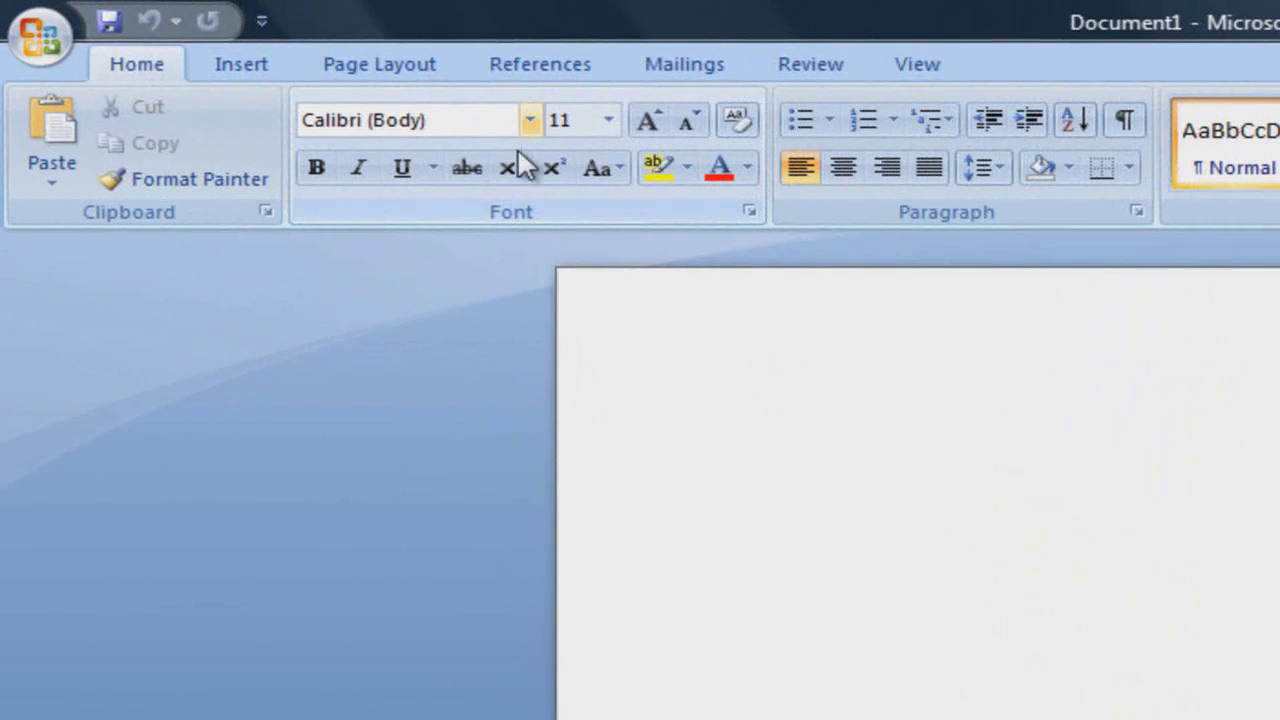
pyautogui.click(522, 127)
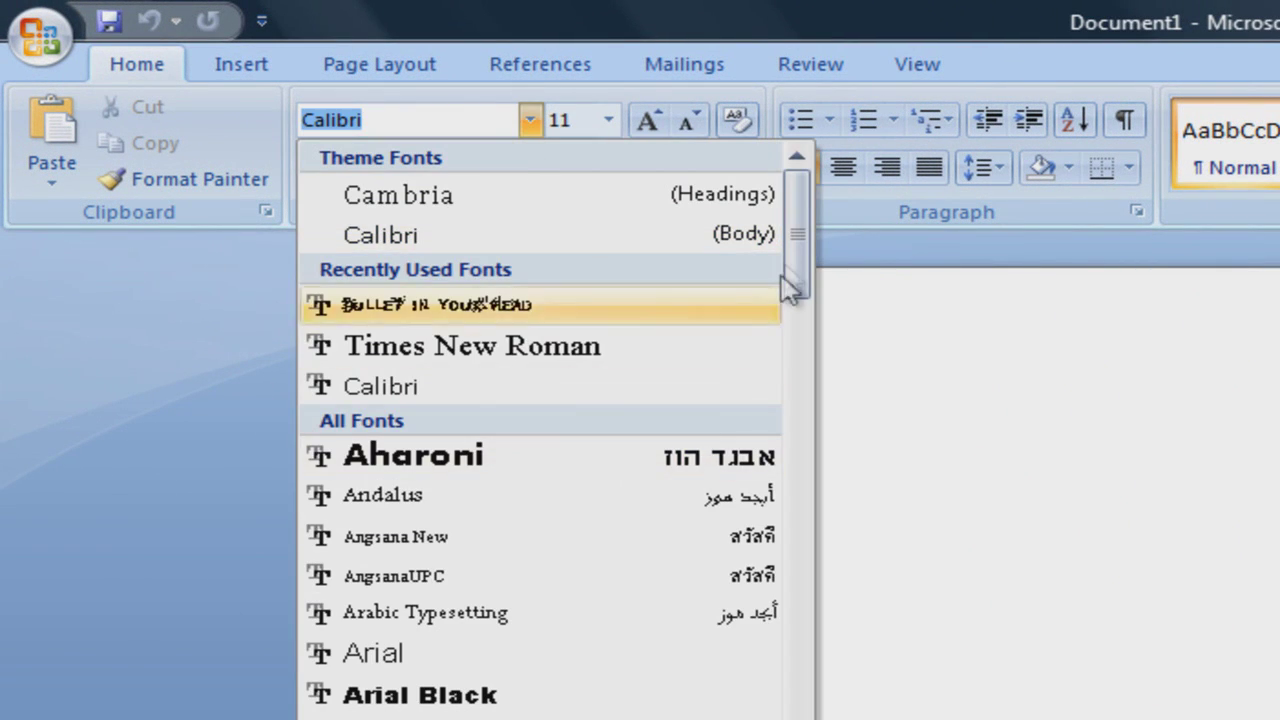
pyautogui.moveTo(792, 285); pyautogui.dragTo(790, 716)
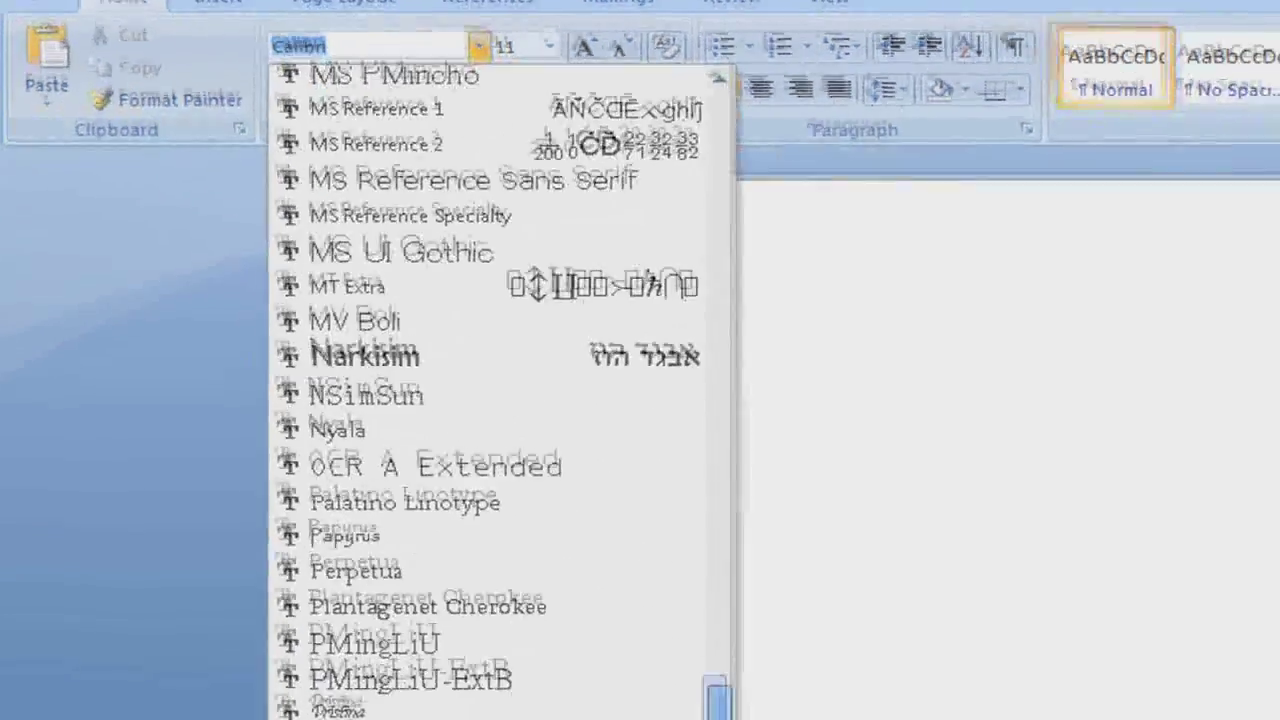
pyautogui.moveTo(716, 700); pyautogui.dragTo(708, 716)
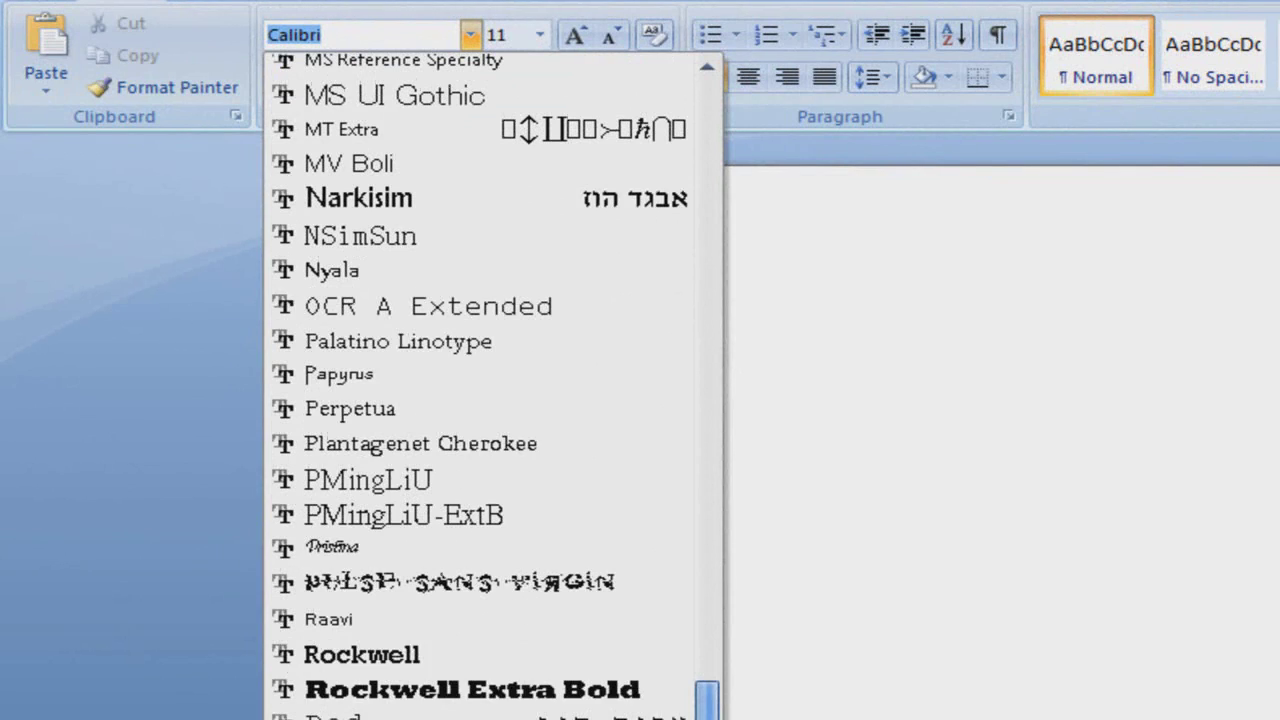
# Set the font to pulse sans virgin at 72 pt
pyautogui.click(546, 604)
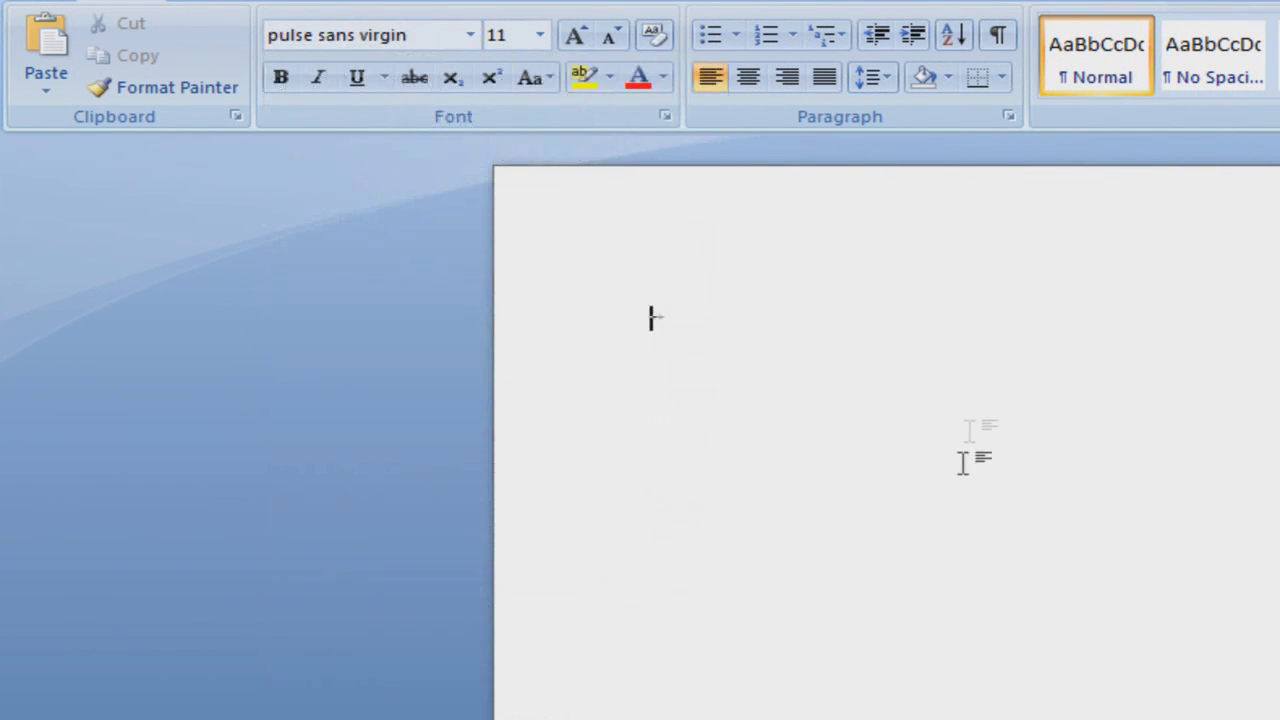
pyautogui.click(540, 36)
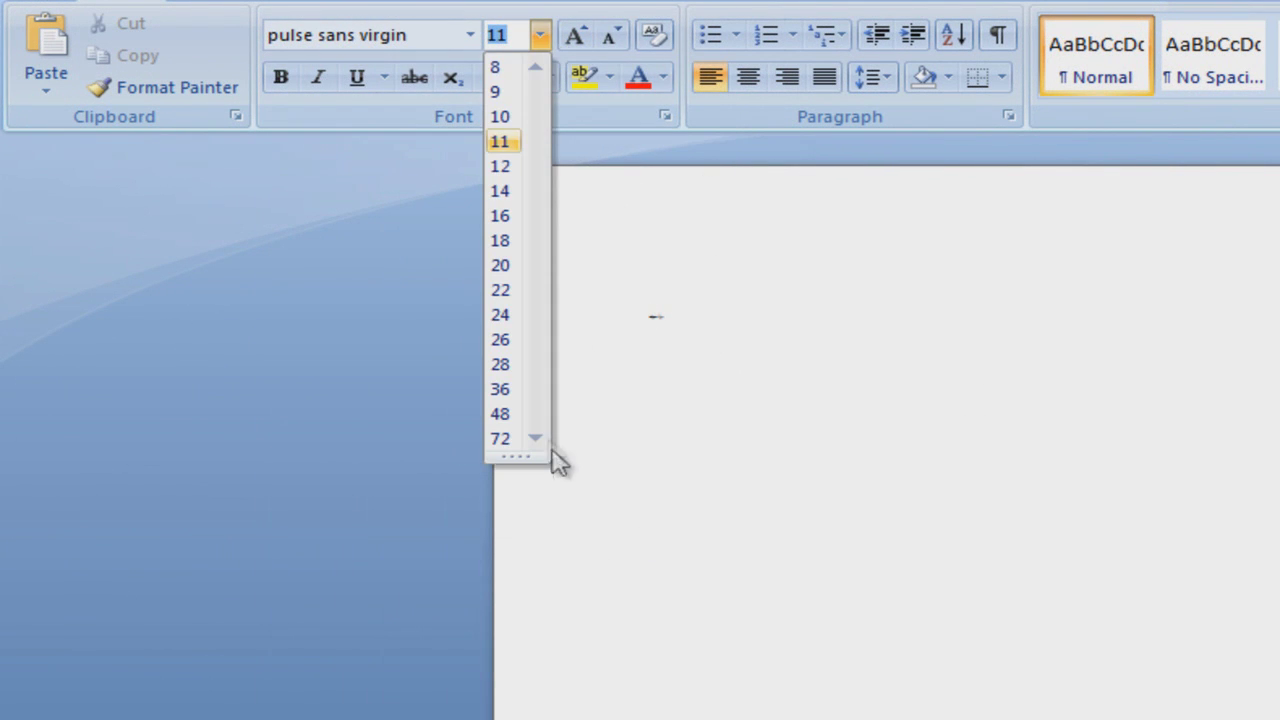
pyautogui.click(500, 438)
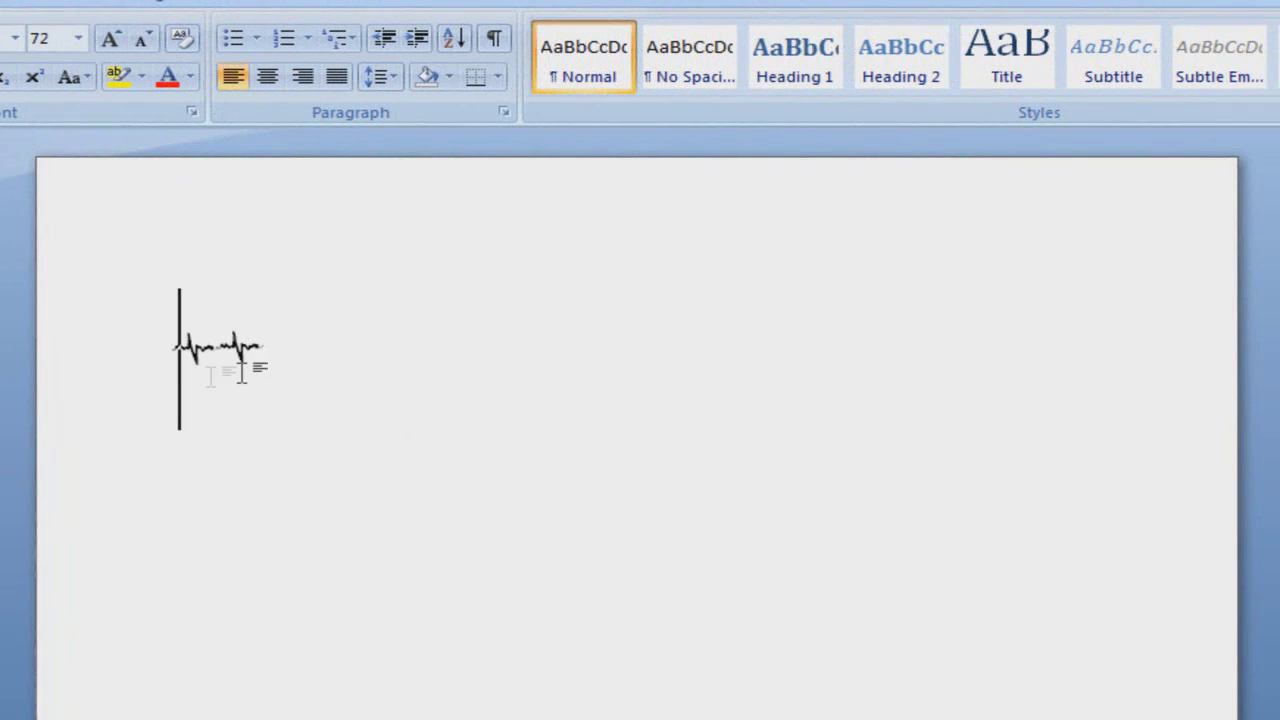
# Try a few test characters, delete them, and type 'trick spot' on the page
pyautogui.write('pulspulspulse')
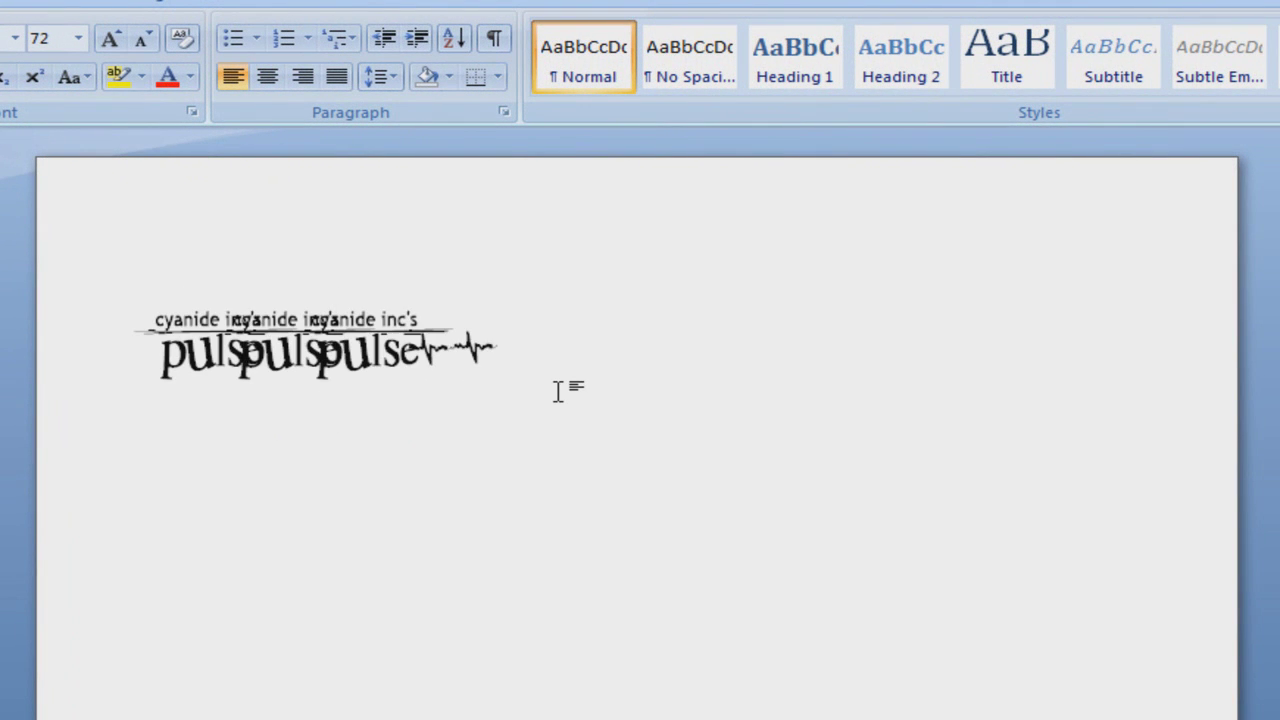
pyautogui.press('BackSpace')
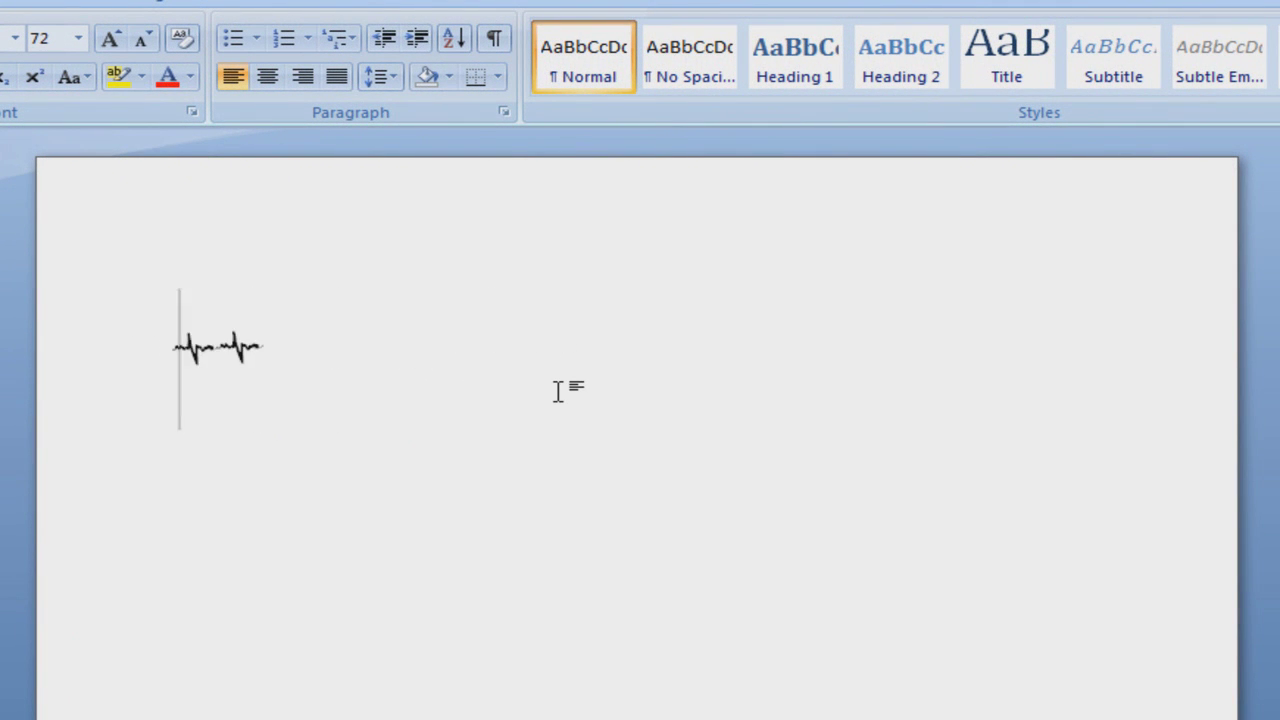
pyautogui.write('j')
pyautogui.press('BackSpace')
pyautogui.write('pulspulspulse')
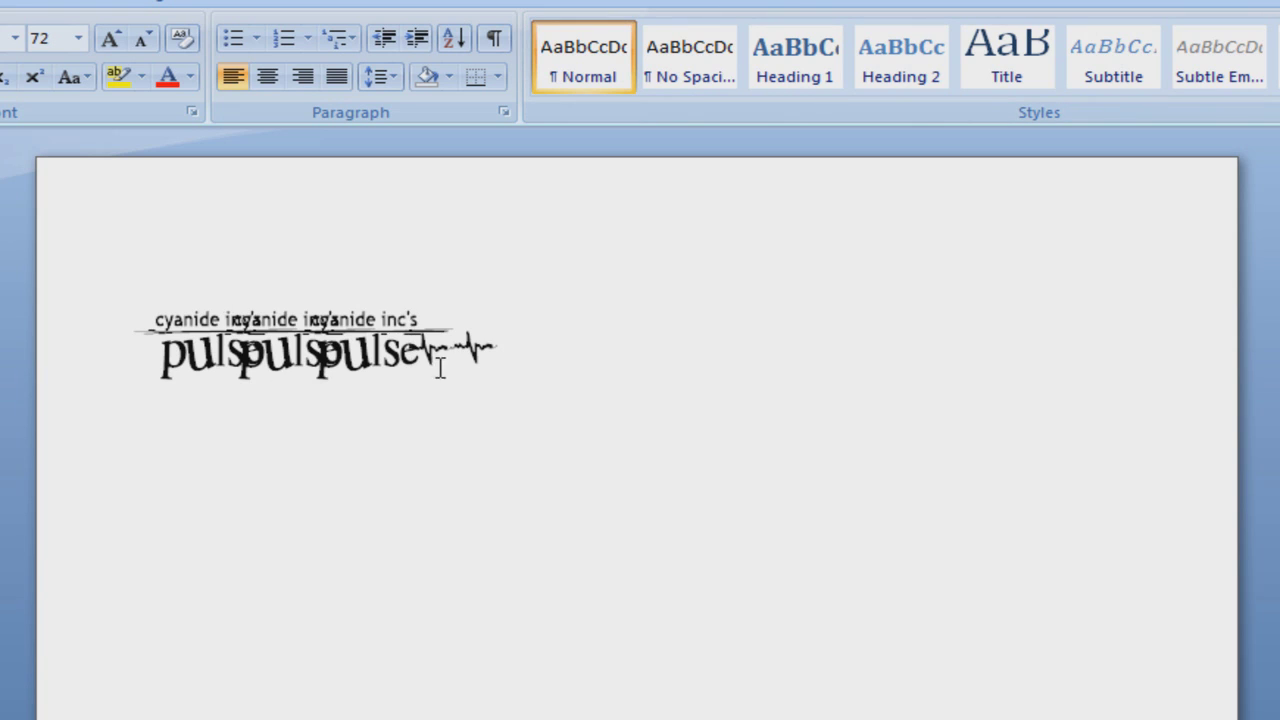
pyautogui.moveTo(440, 368); pyautogui.dragTo(206, 403)
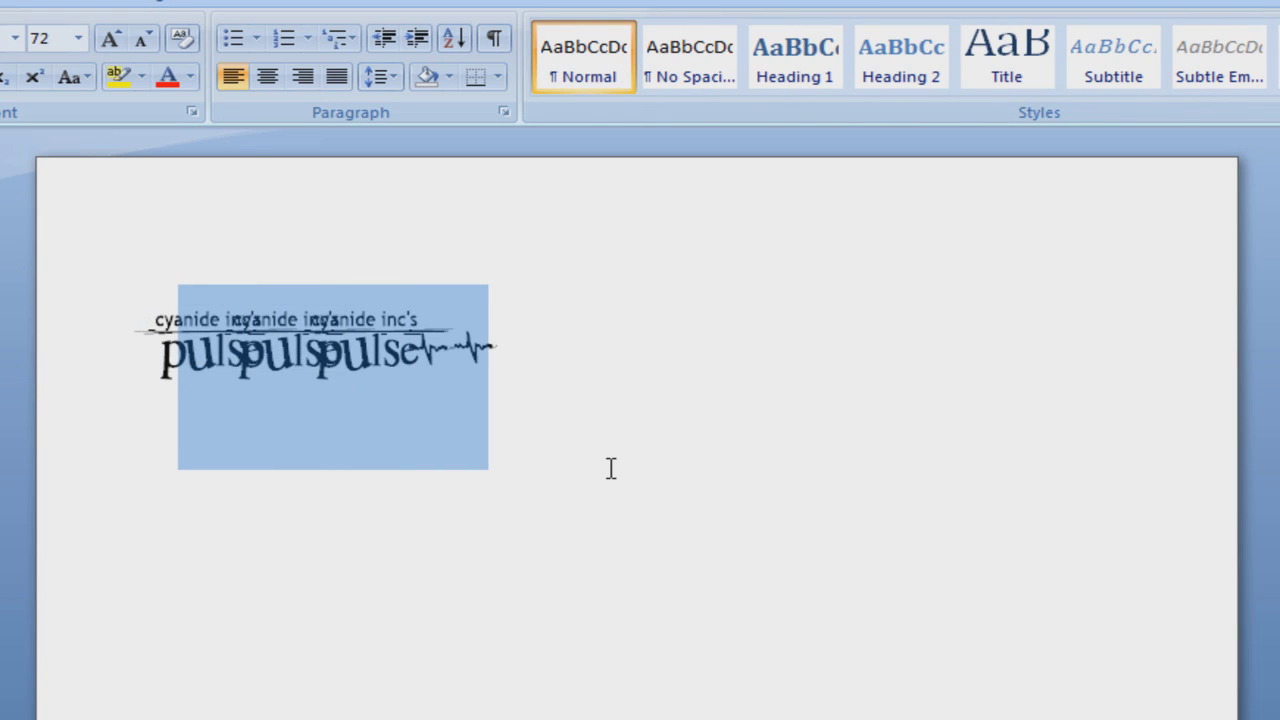
pyautogui.press('BackSpace')
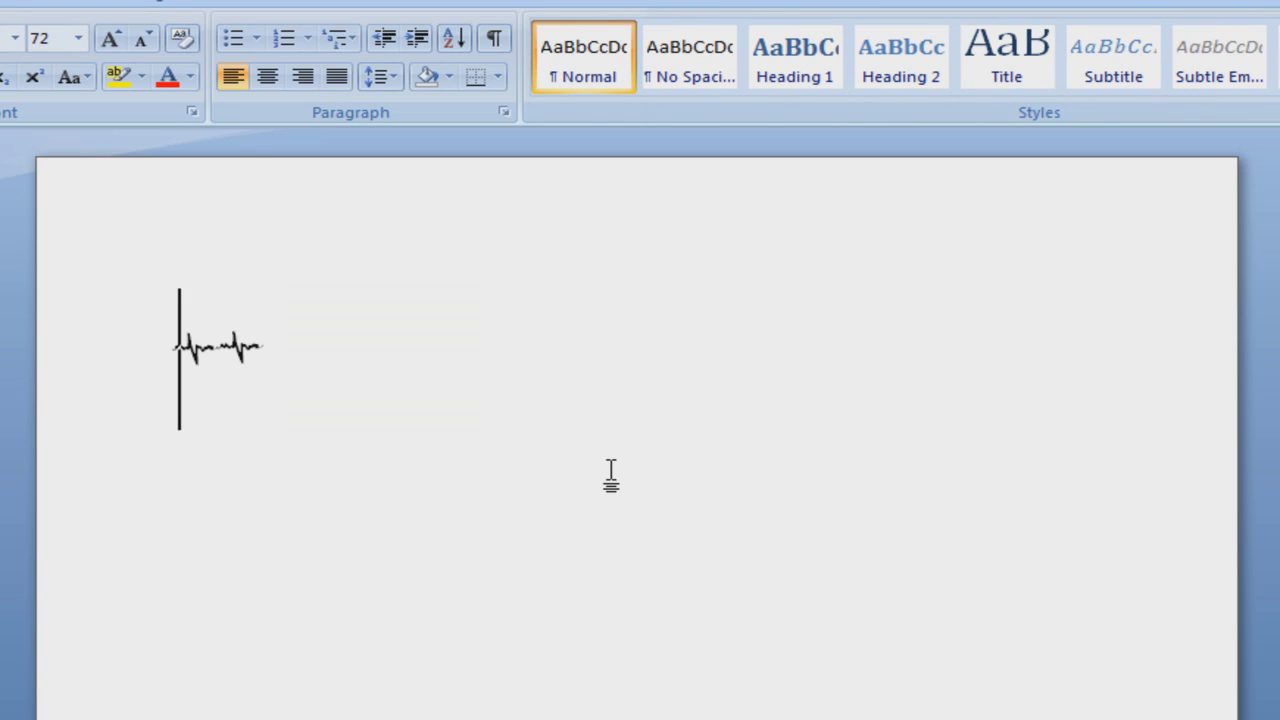
pyautogui.write('trick s')
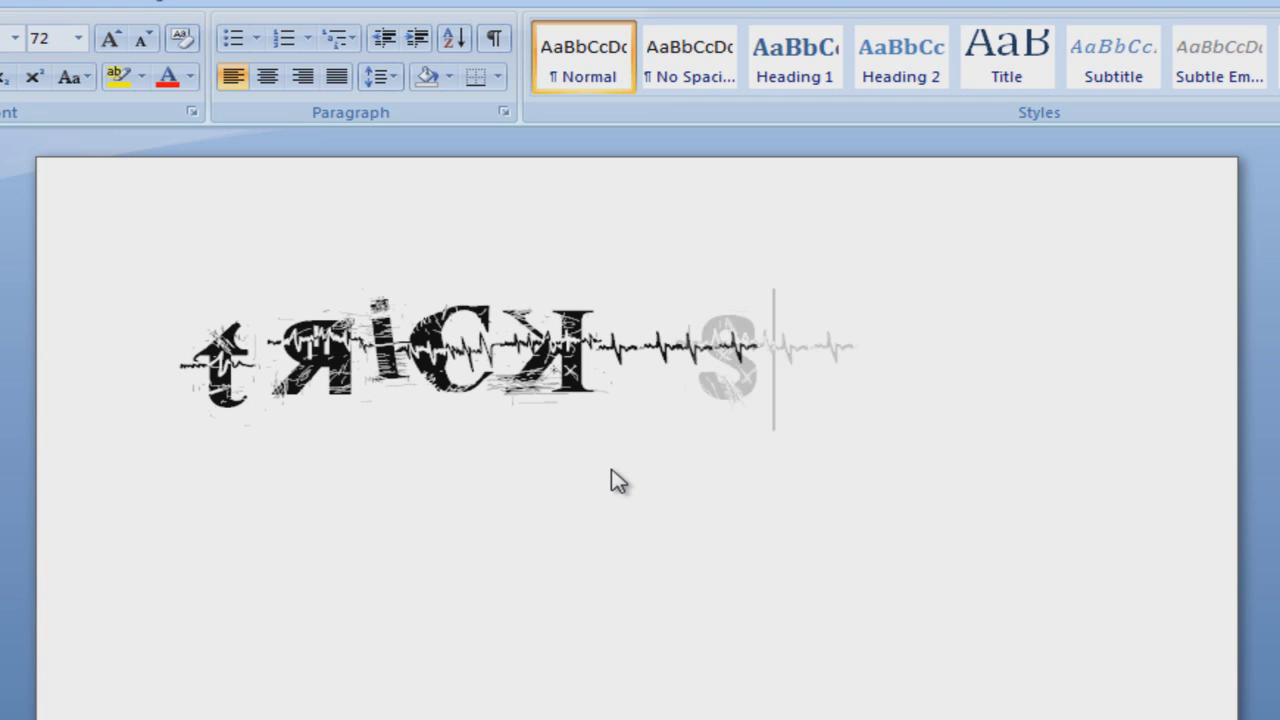
pyautogui.write('pot')
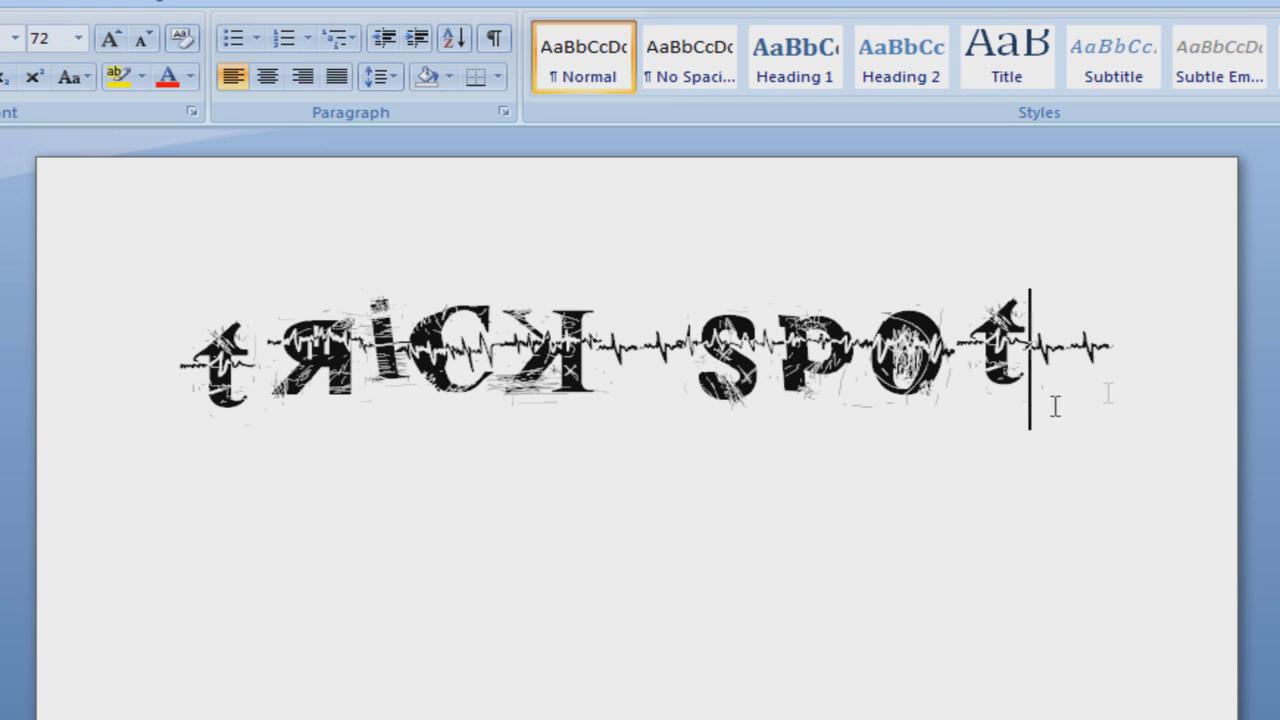